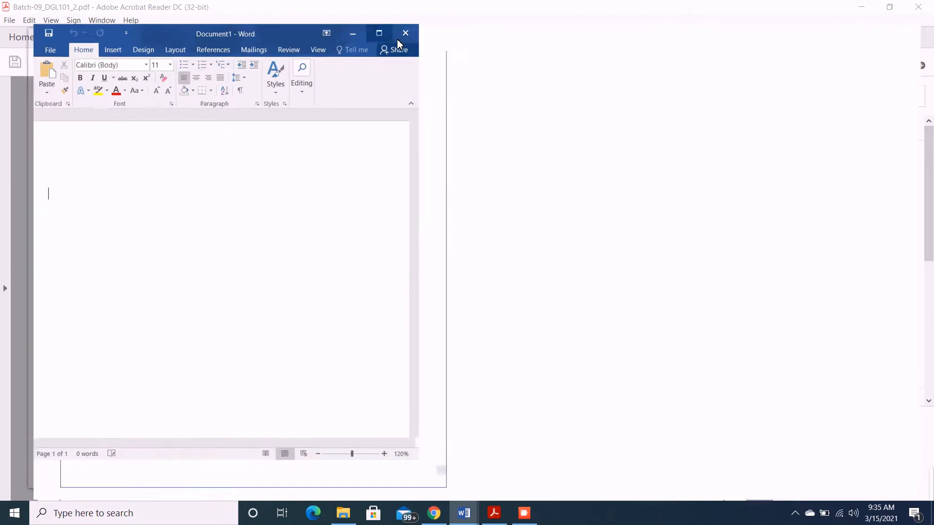
Maximize the blank Word document and enter the title "DigiSkills Batch 9 Digital Literacy Exercise No.2"
{"action": "left_click", "coordinate": [397, 39]}
{"action": "type", "text": "DigiS"}
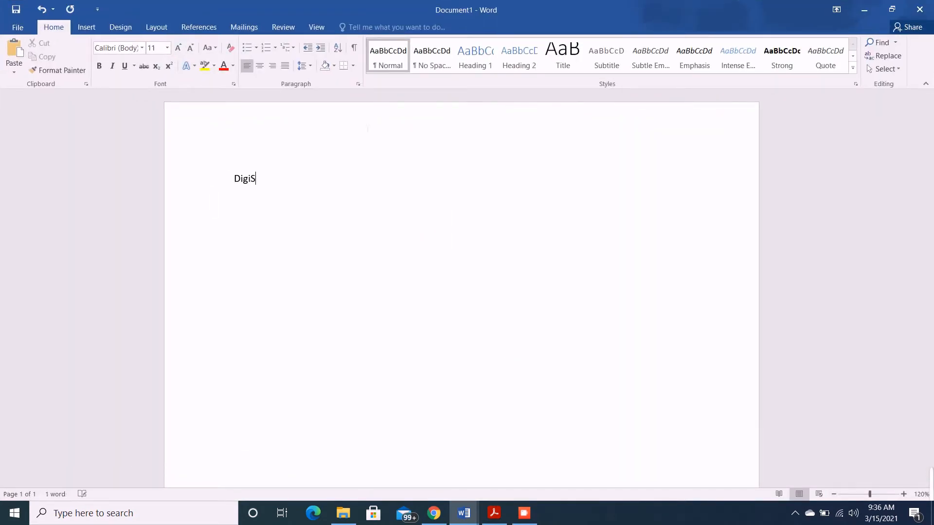
{"action": "type", "text": "kills Batch 9 Digital L"}
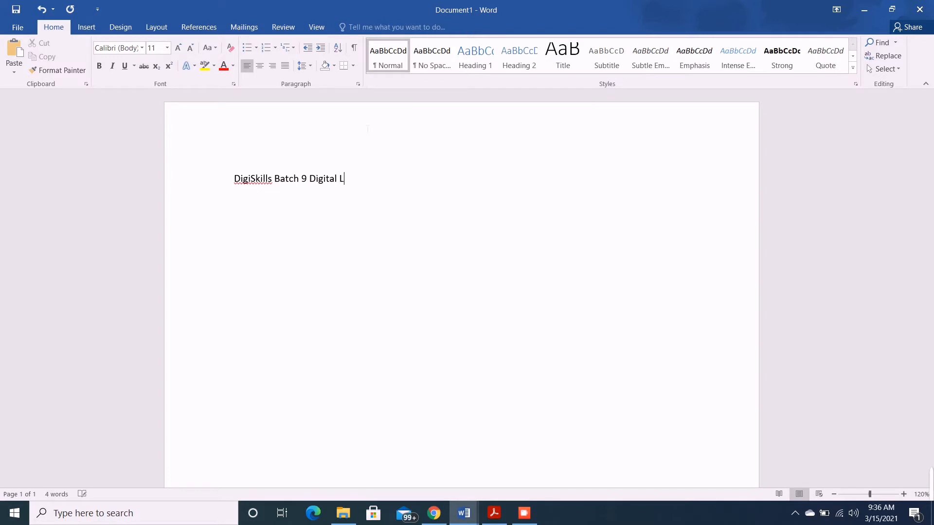
{"action": "type", "text": "iteracy Exercise No.2"}
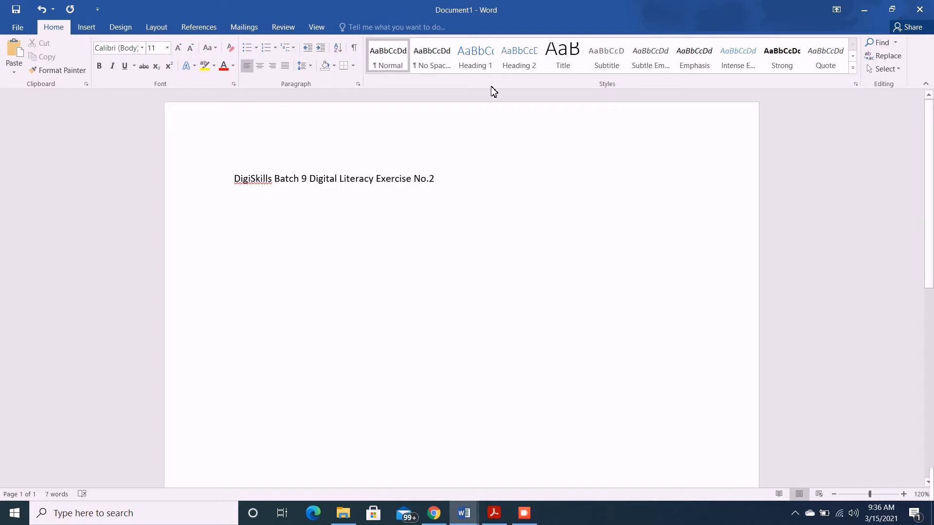
Center the title line, enlarge it to 18 pt and make it bold
{"action": "left_click_drag", "start_coordinate": [475, 181], "coordinate": [188, 169]}
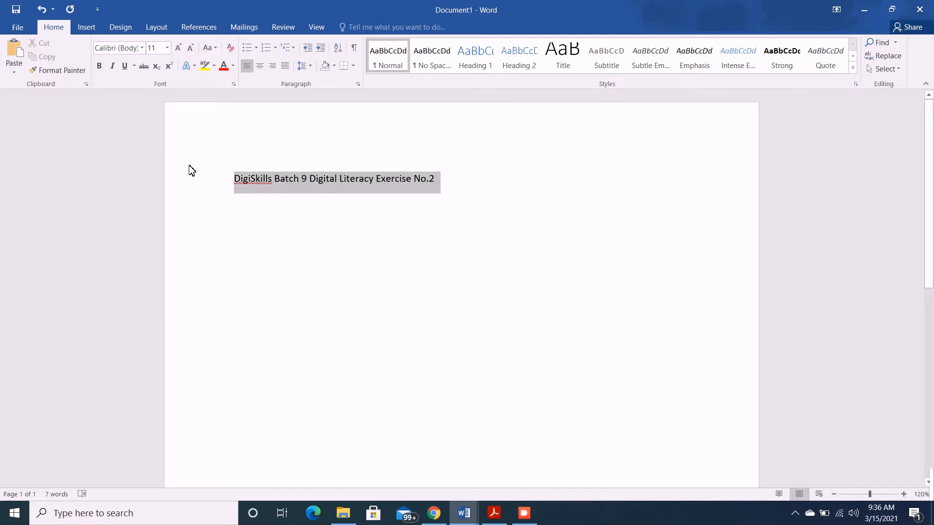
{"action": "left_click", "coordinate": [259, 65]}
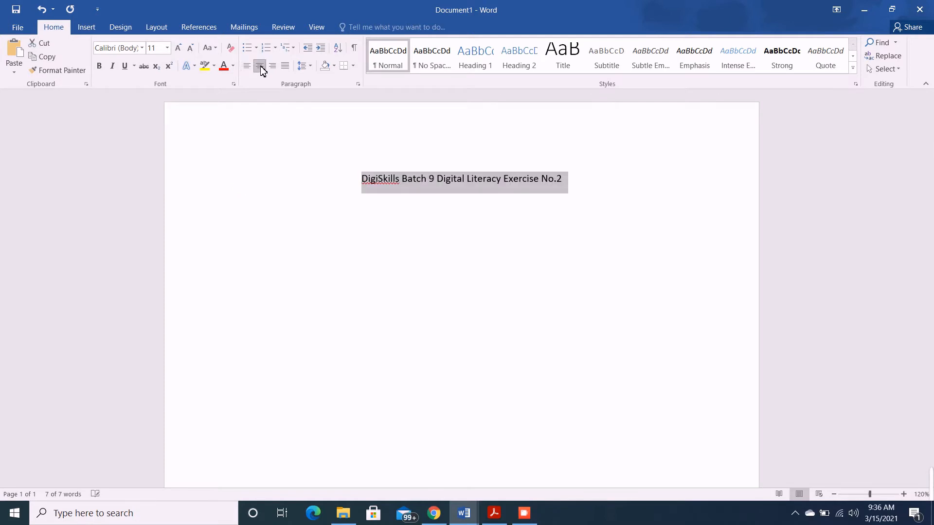
{"action": "left_click", "coordinate": [178, 48]}
{"action": "left_click", "coordinate": [178, 48]}
{"action": "left_click", "coordinate": [178, 48]}
{"action": "left_click", "coordinate": [178, 48]}
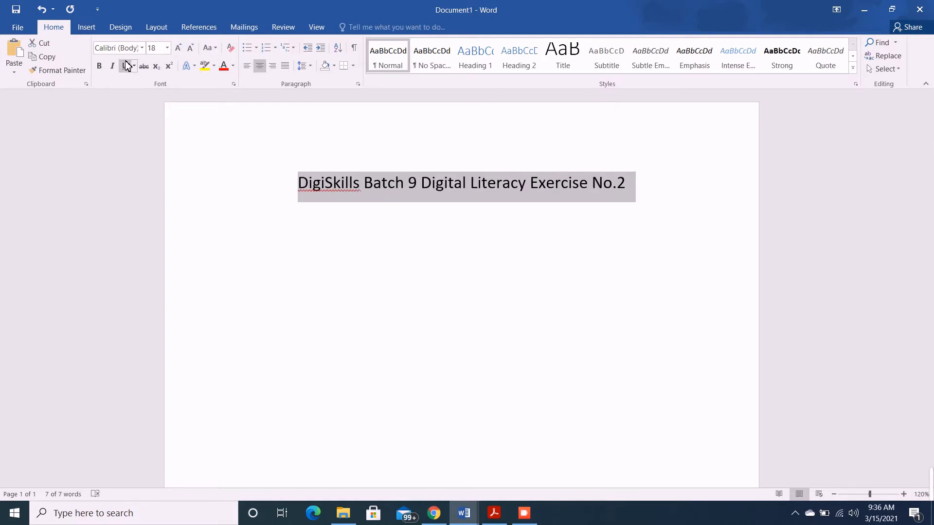
{"action": "left_click", "coordinate": [99, 66]}
{"action": "left_click", "coordinate": [631, 183]}
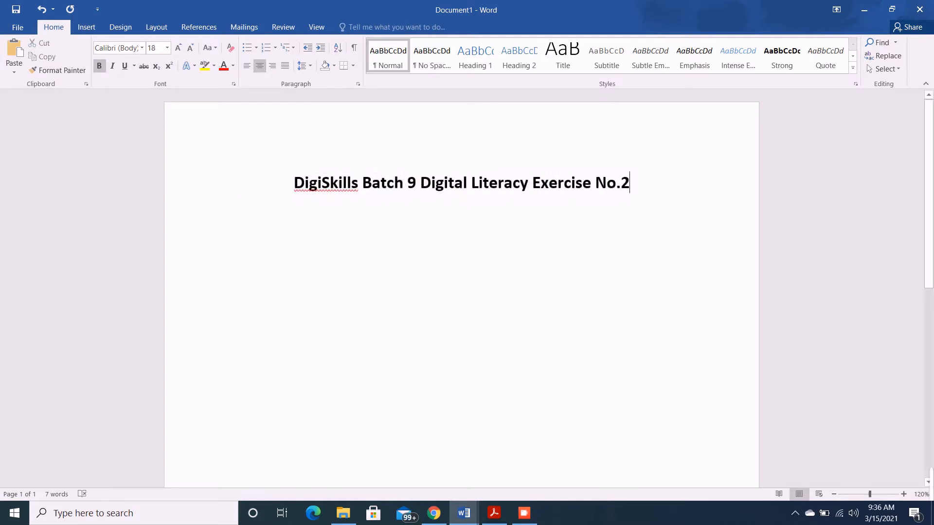
Start a new left-aligned line below the title with 12 pt, non-bold text
{"action": "key", "text": "Return"}
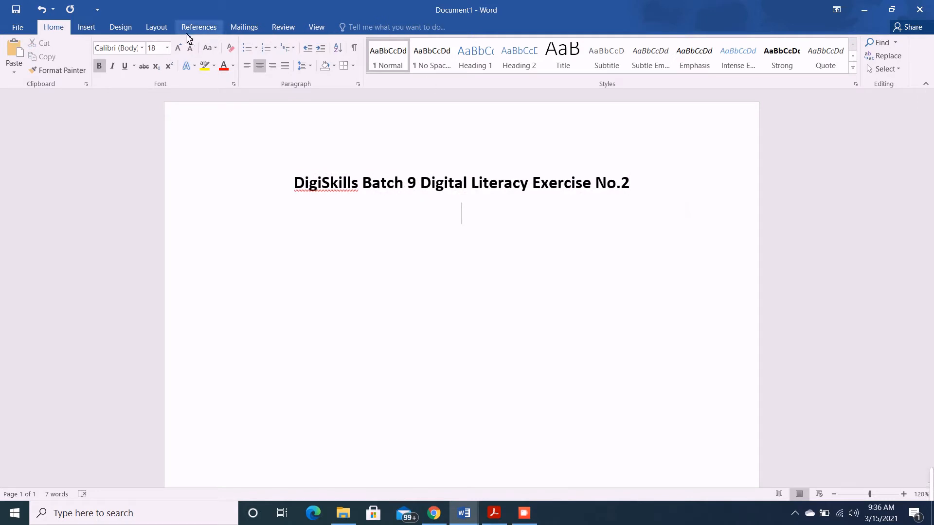
{"action": "left_click", "coordinate": [247, 66]}
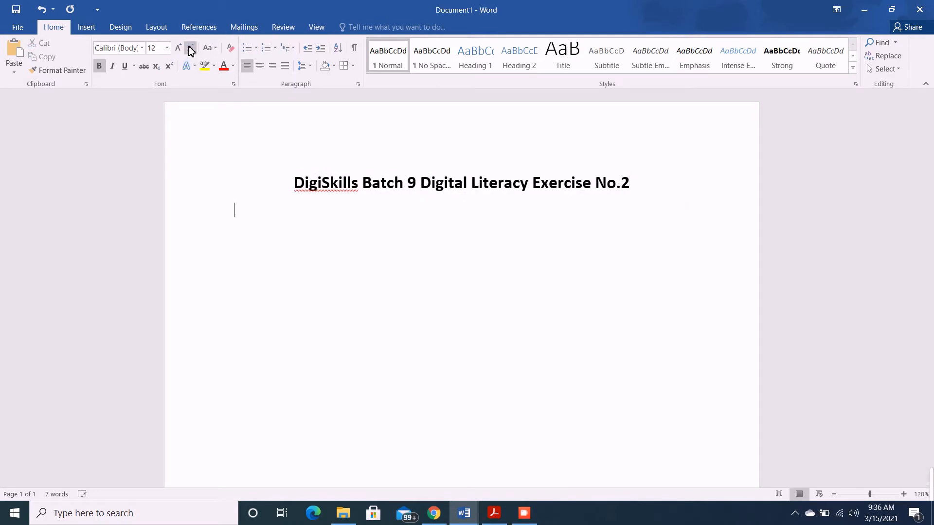
{"action": "left_click", "coordinate": [100, 65]}
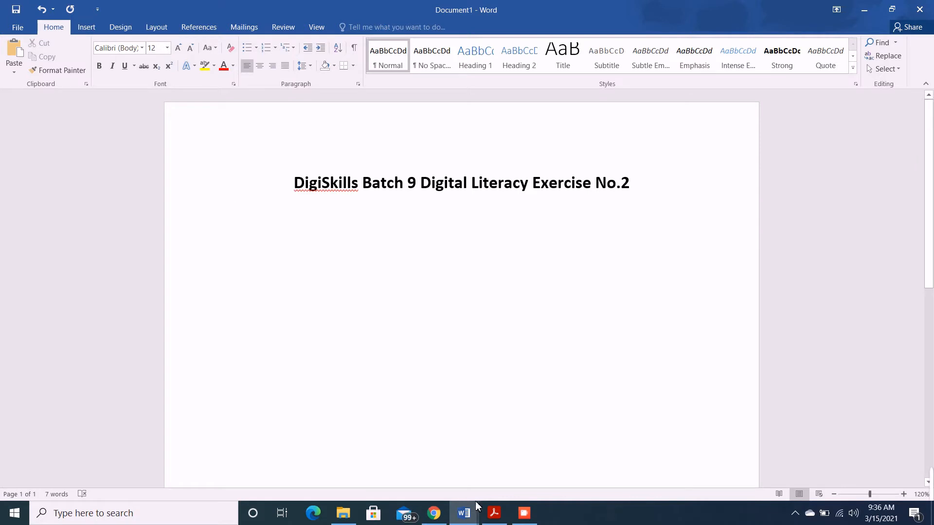
Copy the quote "Islam is itself destiny and will not suffer destiny." from the exercise PDF into Word at 12 pt, with a blank line under the title
{"action": "left_click", "coordinate": [494, 515]}
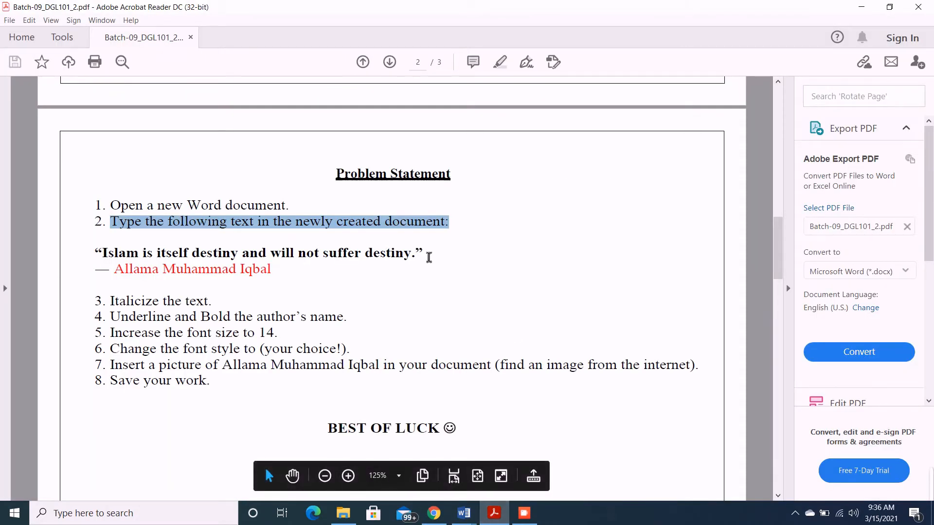
{"action": "left_click_drag", "start_coordinate": [429, 257], "coordinate": [102, 252]}
{"action": "key", "text": "ctrl+c"}
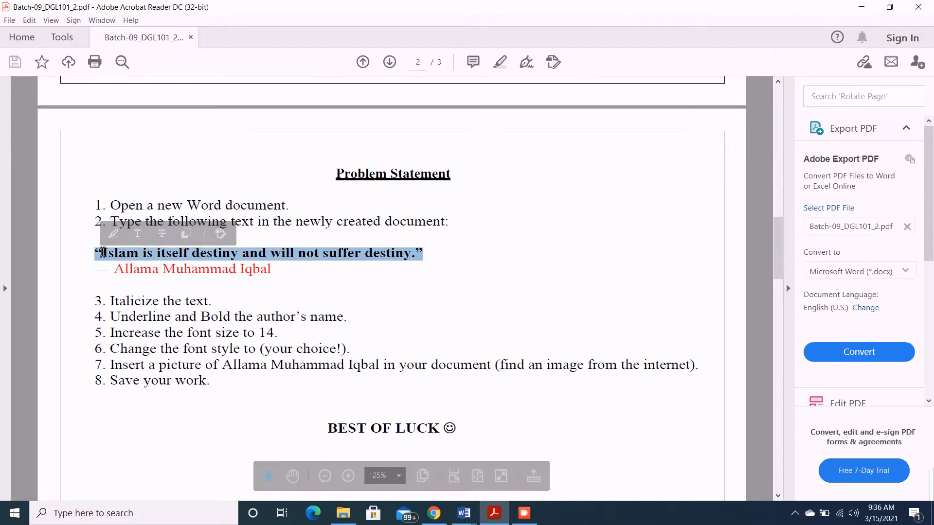
{"action": "left_click", "coordinate": [495, 519]}
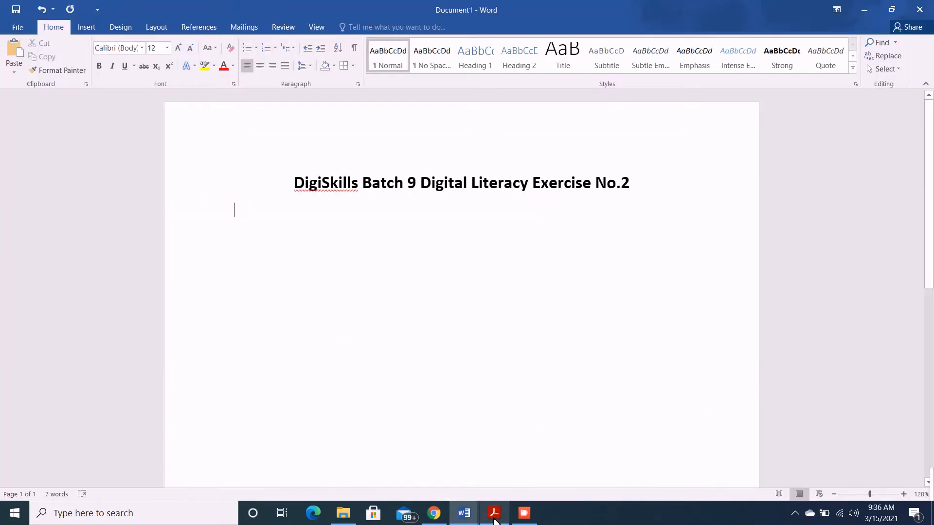
{"action": "key", "text": "ctrl+v"}
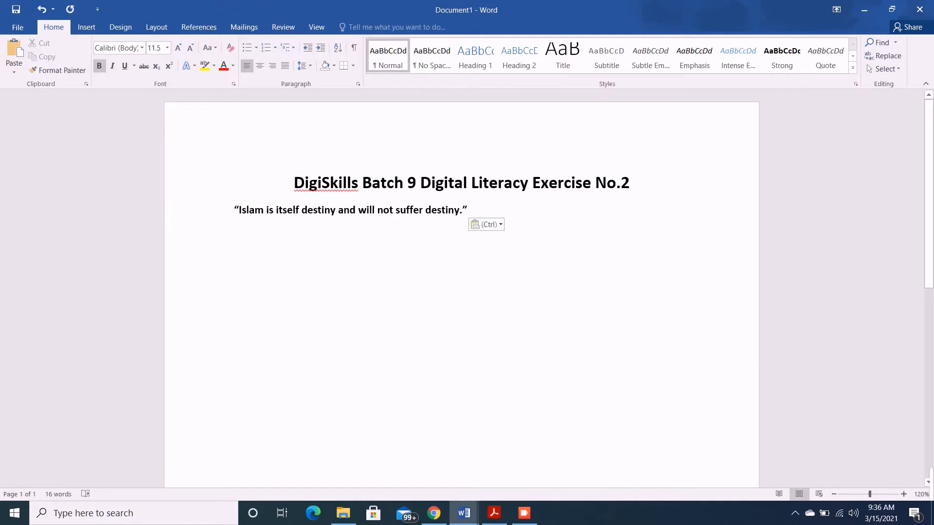
{"action": "left_click", "coordinate": [479, 225]}
{"action": "left_click", "coordinate": [492, 256]}
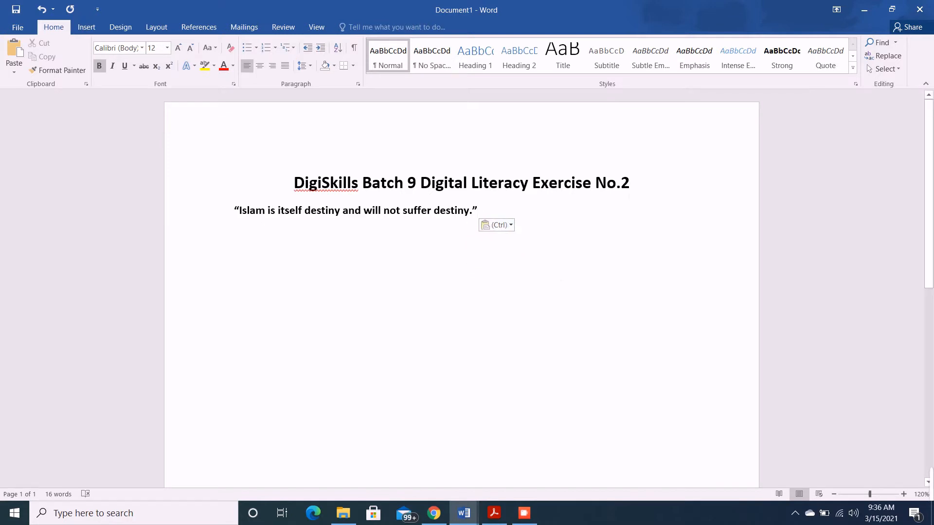
{"action": "left_click", "coordinate": [647, 187]}
{"action": "key", "text": "Return"}
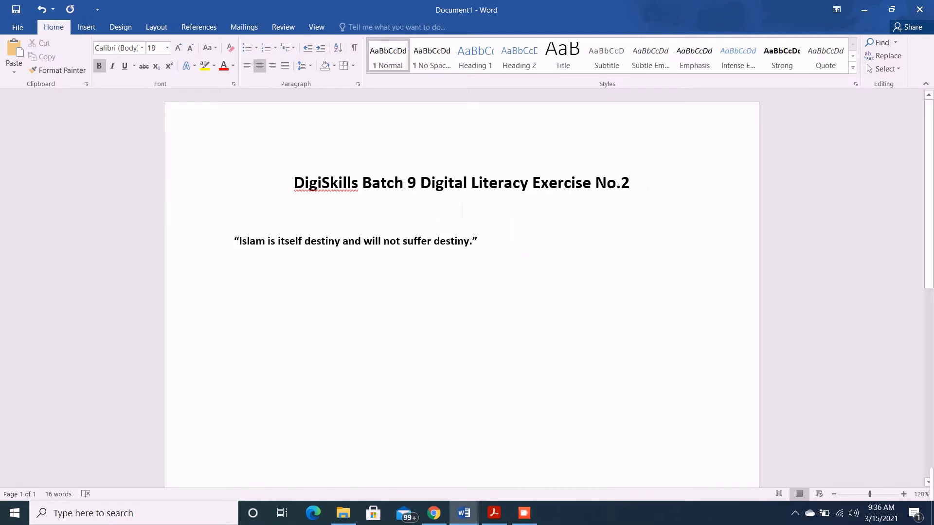
Copy the author line "— Allama Muhammad Iqbal" from the exercise PDF and paste it on a new line below the quote in Word
{"action": "left_click", "coordinate": [482, 241]}
{"action": "left_click", "coordinate": [493, 513]}
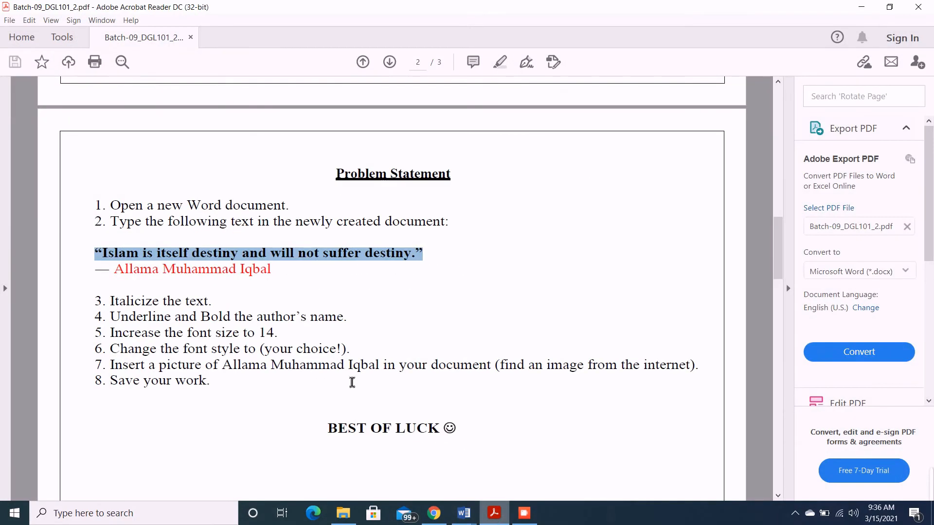
{"action": "left_click_drag", "start_coordinate": [276, 274], "coordinate": [110, 277]}
{"action": "key", "text": "ctrl+c"}
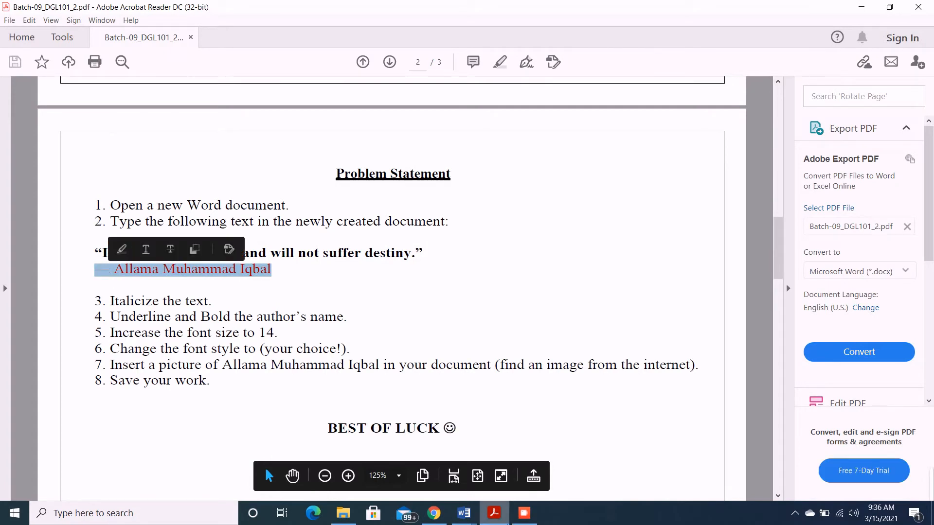
{"action": "left_click", "coordinate": [464, 513]}
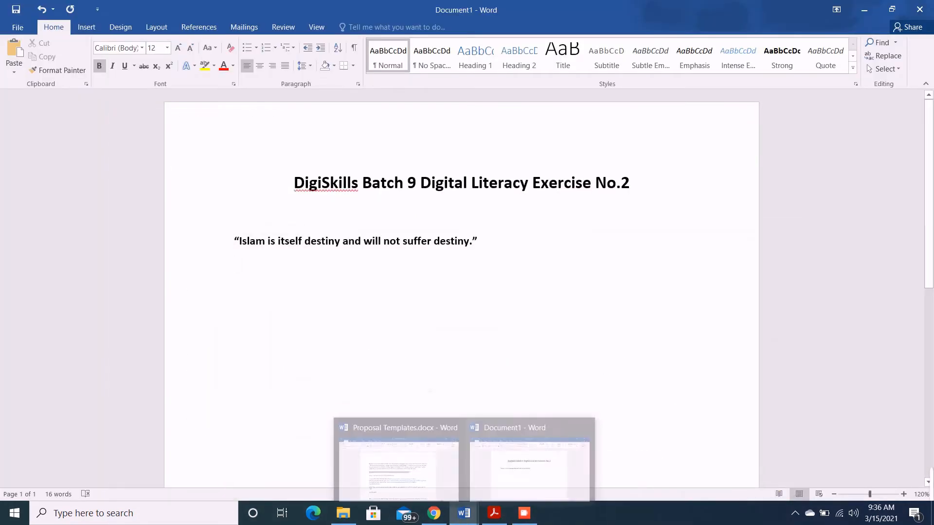
{"action": "key", "text": "ctrl+v"}
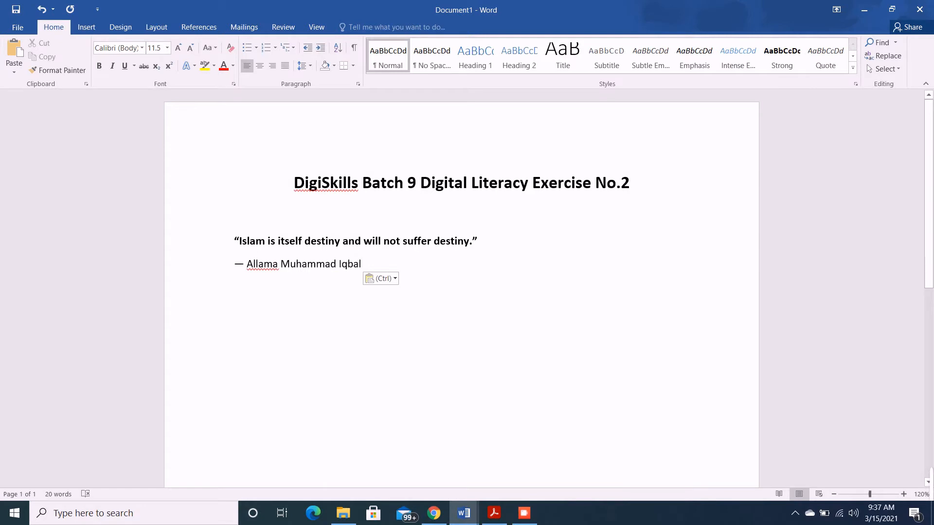
Color the whole author line red, including the dash before the name
{"action": "left_click_drag", "start_coordinate": [361, 265], "coordinate": [247, 264]}
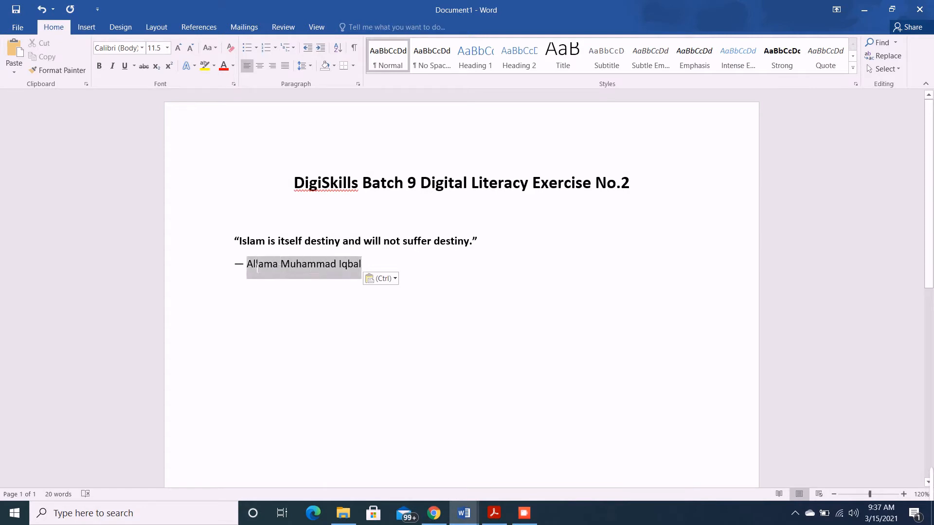
{"action": "left_click", "coordinate": [233, 65]}
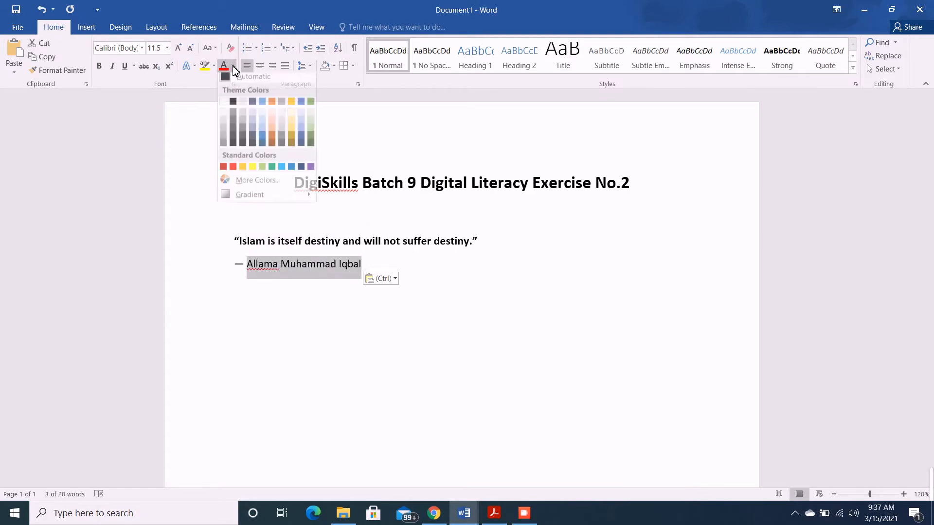
{"action": "left_click", "coordinate": [233, 170]}
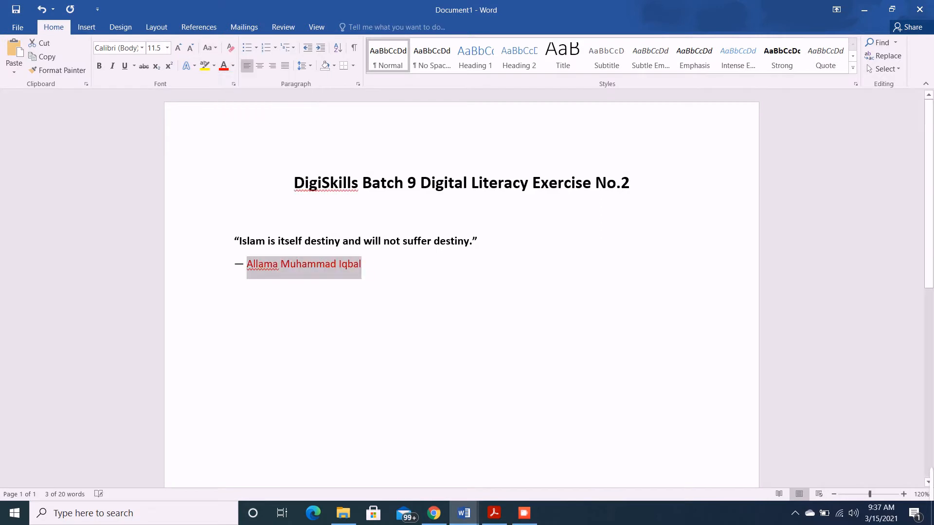
{"action": "left_click", "coordinate": [370, 267]}
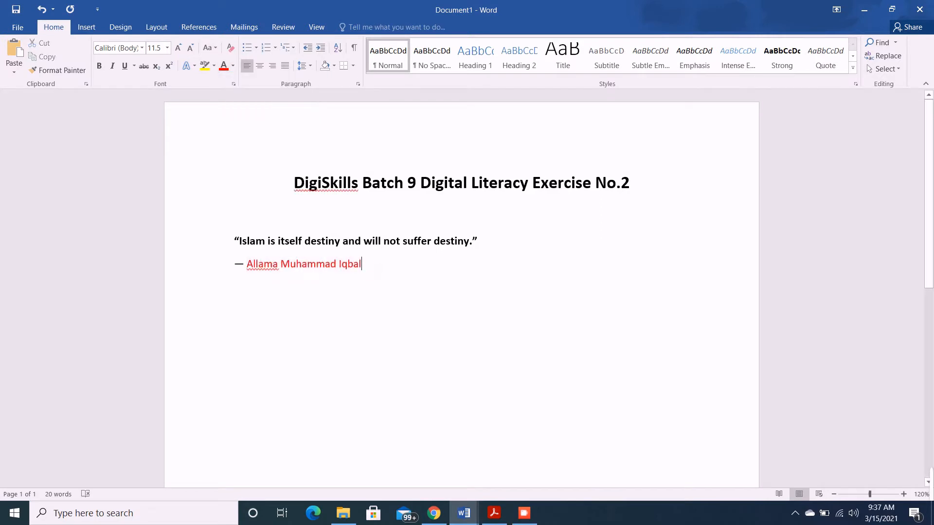
{"action": "left_click_drag", "start_coordinate": [370, 267], "coordinate": [232, 263]}
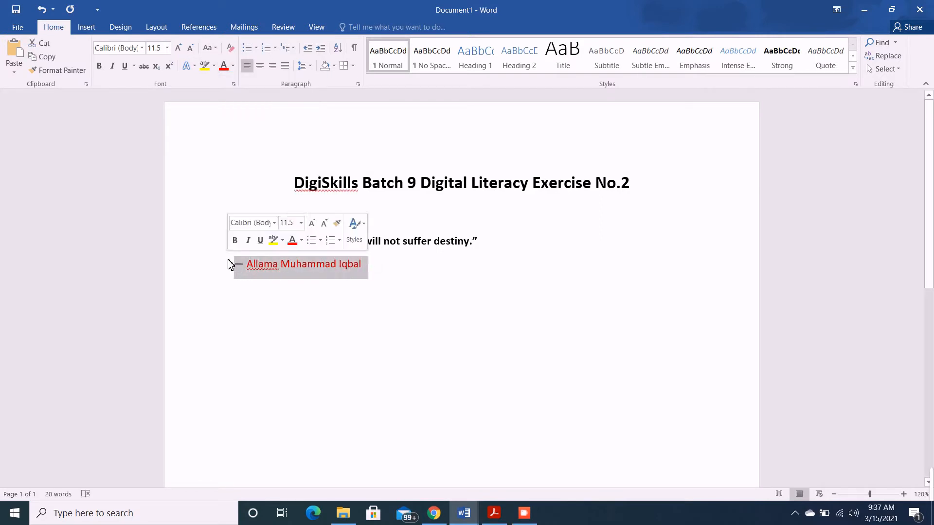
{"action": "left_click", "coordinate": [224, 68]}
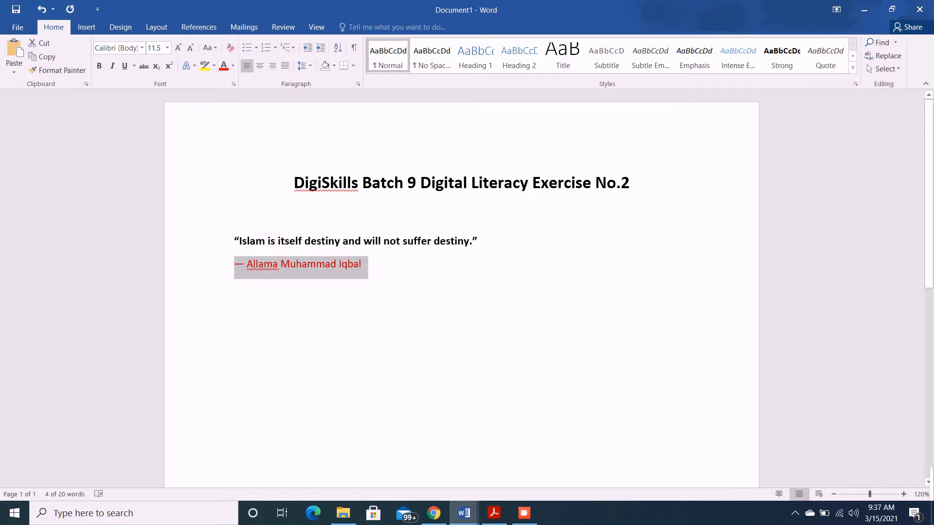
{"action": "left_click", "coordinate": [383, 285]}
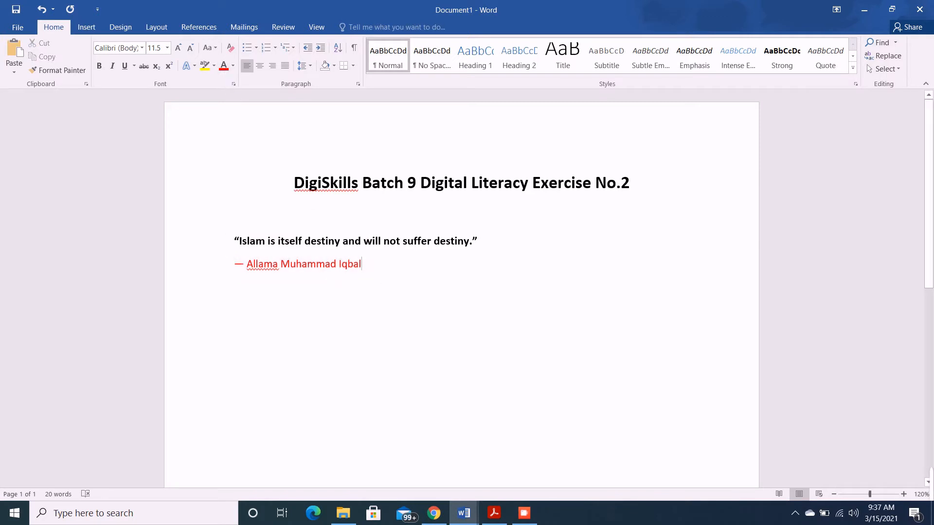
Mark instruction 3 in the exercise PDF, then italicize both the quote and the author line in the Word document
{"action": "left_click", "coordinate": [489, 513]}
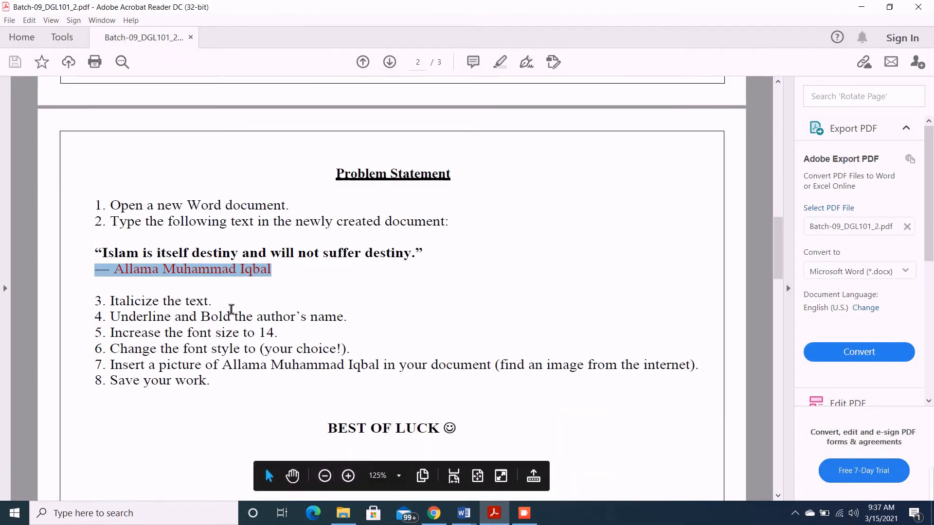
{"action": "left_click_drag", "start_coordinate": [234, 310], "coordinate": [151, 306]}
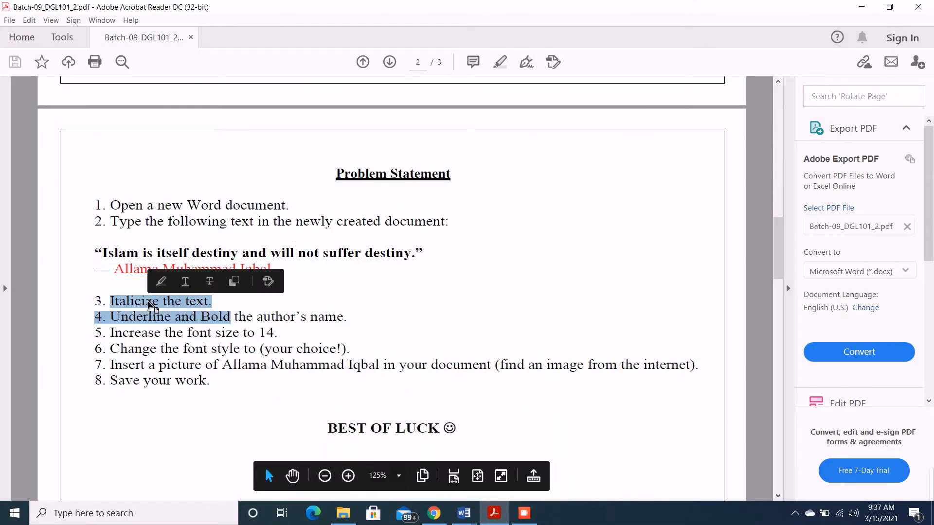
{"action": "left_click", "coordinate": [226, 316]}
{"action": "left_click_drag", "start_coordinate": [227, 310], "coordinate": [110, 302]}
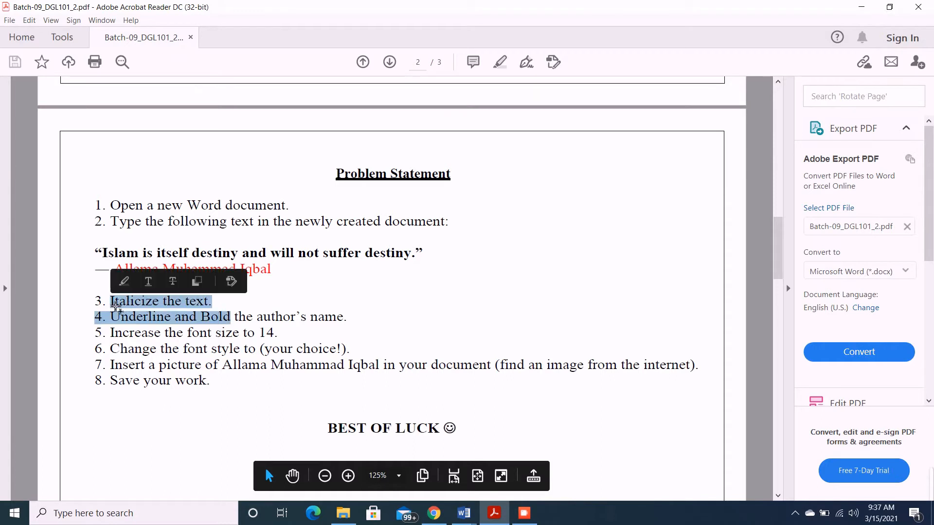
{"action": "left_click", "coordinate": [189, 308]}
{"action": "left_click_drag", "start_coordinate": [215, 304], "coordinate": [95, 302]}
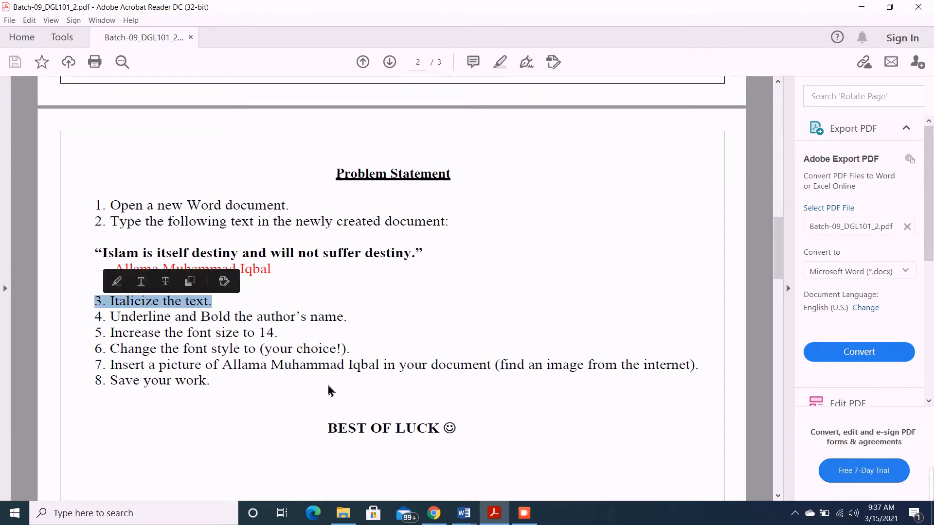
{"action": "left_click", "coordinate": [467, 515]}
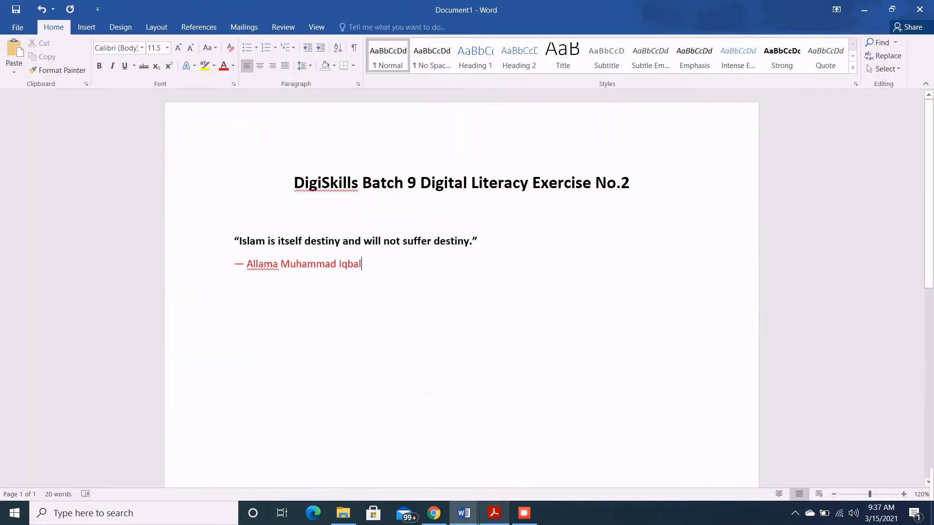
{"action": "left_click_drag", "start_coordinate": [365, 265], "coordinate": [237, 242]}
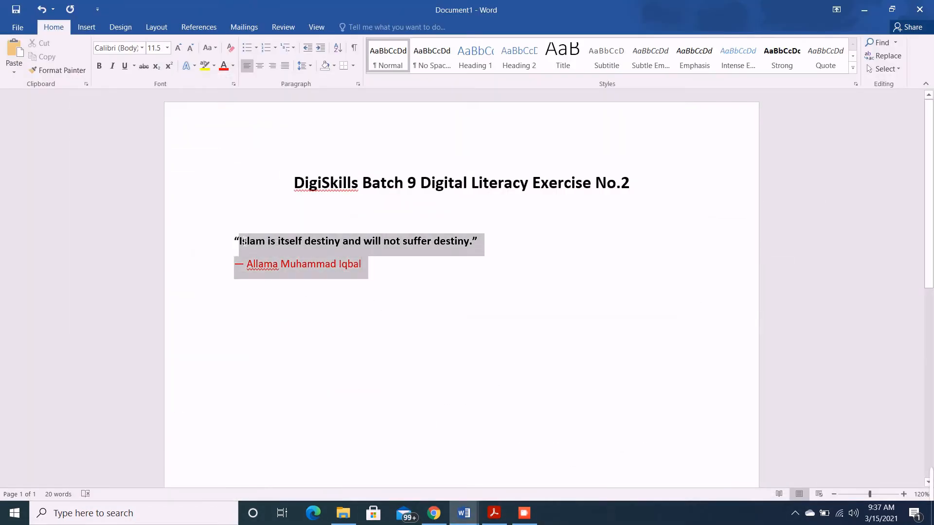
{"action": "left_click", "coordinate": [113, 69]}
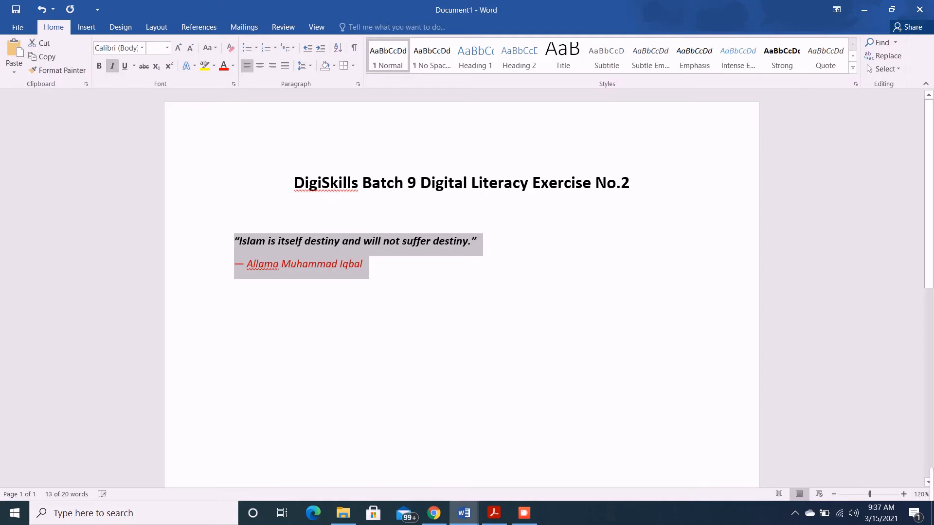
Mark instruction 4 in the exercise PDF, and underline and bold the author's name in the Word document, leaving out the dash
{"action": "left_click", "coordinate": [496, 518]}
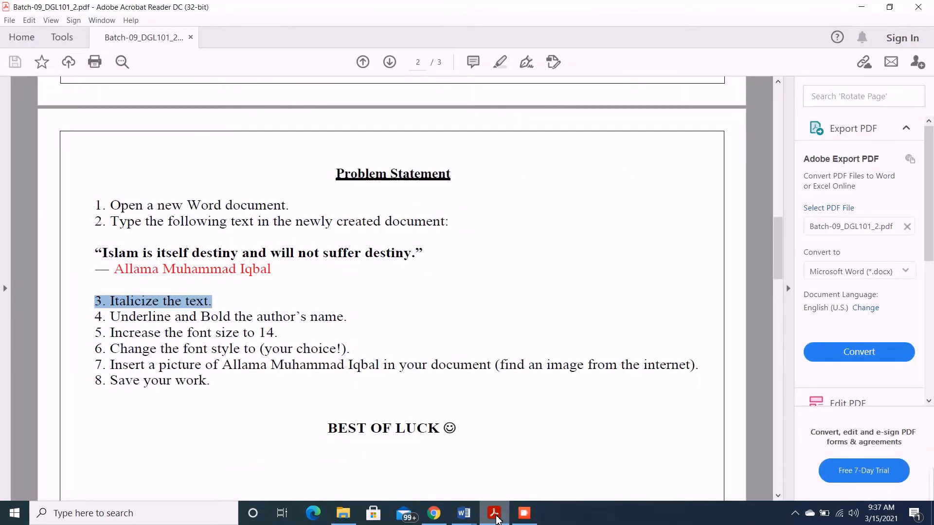
{"action": "mouse_move", "coordinate": [356, 319]}
{"action": "left_mouse_down"}
{"action": "mouse_move", "coordinate": [261, 311]}
{"action": "mouse_move", "coordinate": [96, 319]}
{"action": "left_mouse_up"}
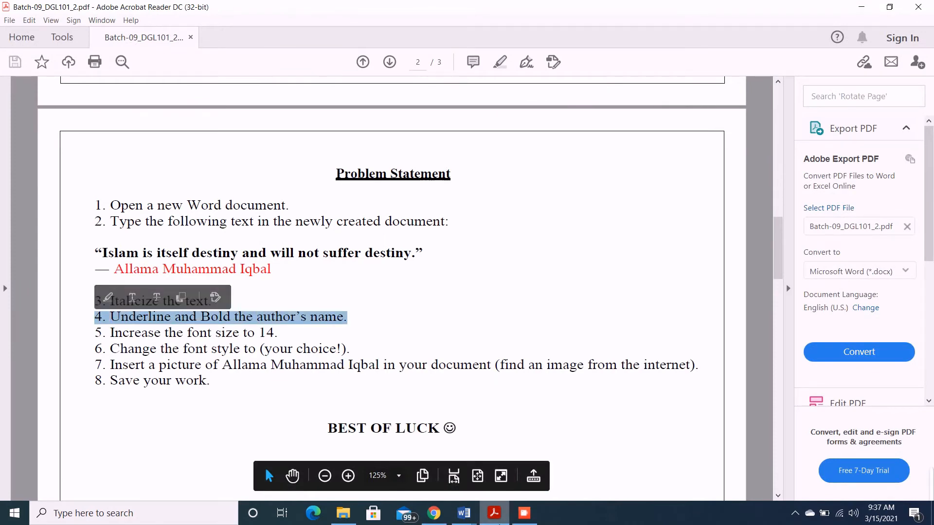
{"action": "left_click", "coordinate": [466, 518]}
{"action": "left_click", "coordinate": [364, 265]}
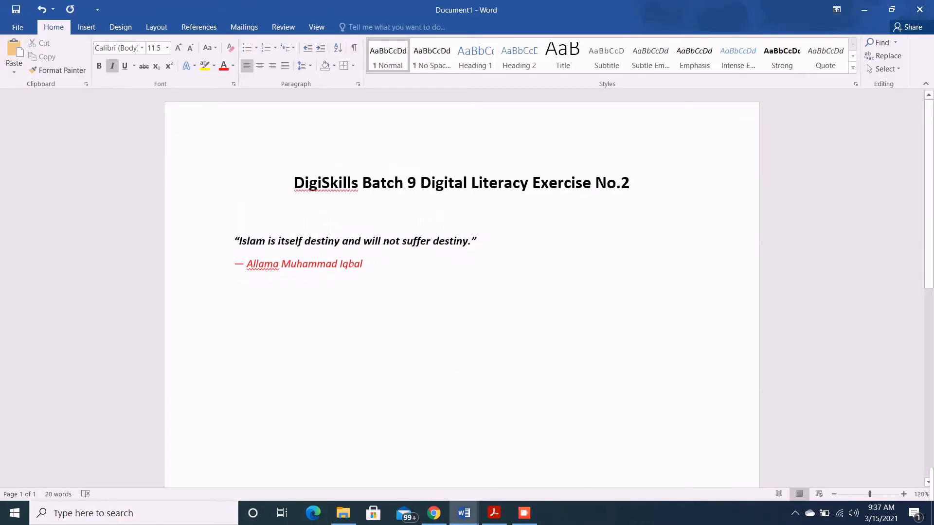
{"action": "left_click_drag", "start_coordinate": [364, 264], "coordinate": [247, 265]}
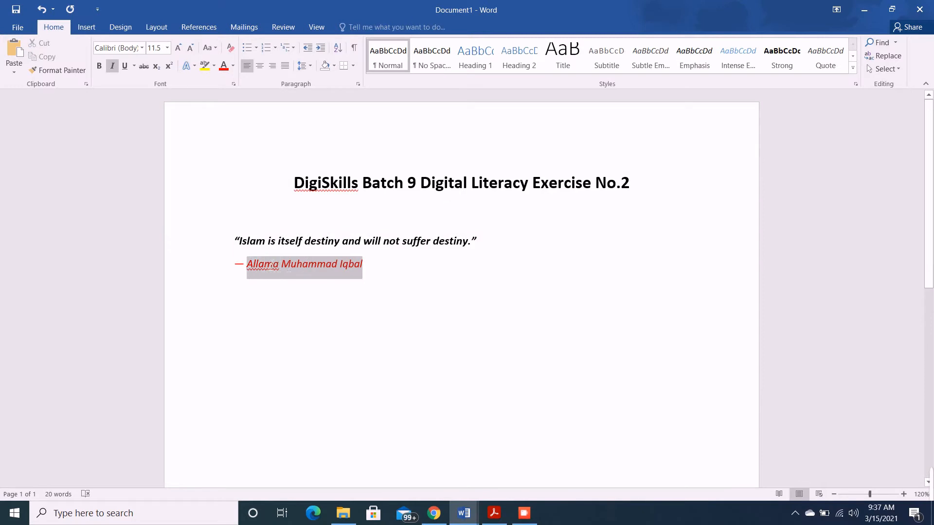
{"action": "left_click", "coordinate": [125, 66]}
{"action": "left_click", "coordinate": [100, 66]}
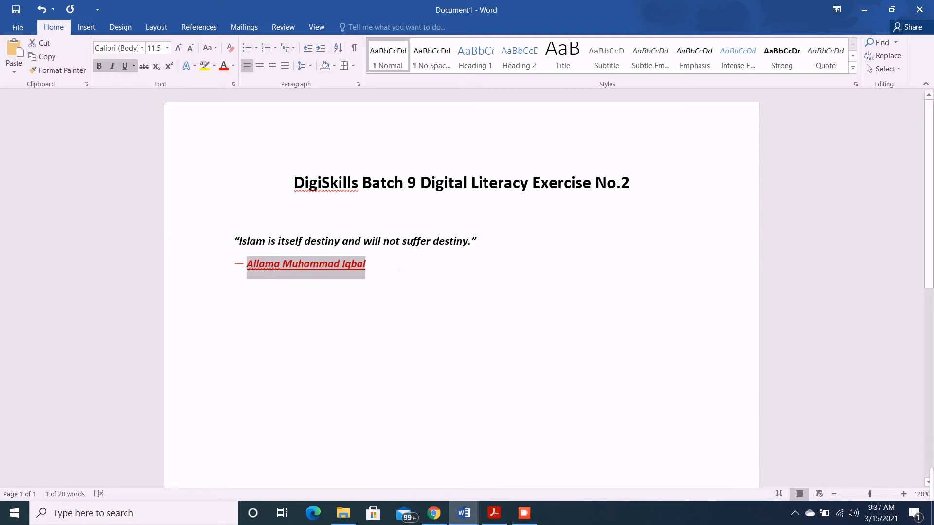
{"action": "left_click", "coordinate": [399, 270]}
Mark instruction 5 in the exercise PDF, and set the quote and author line in Word to font size 14
{"action": "left_click", "coordinate": [501, 518]}
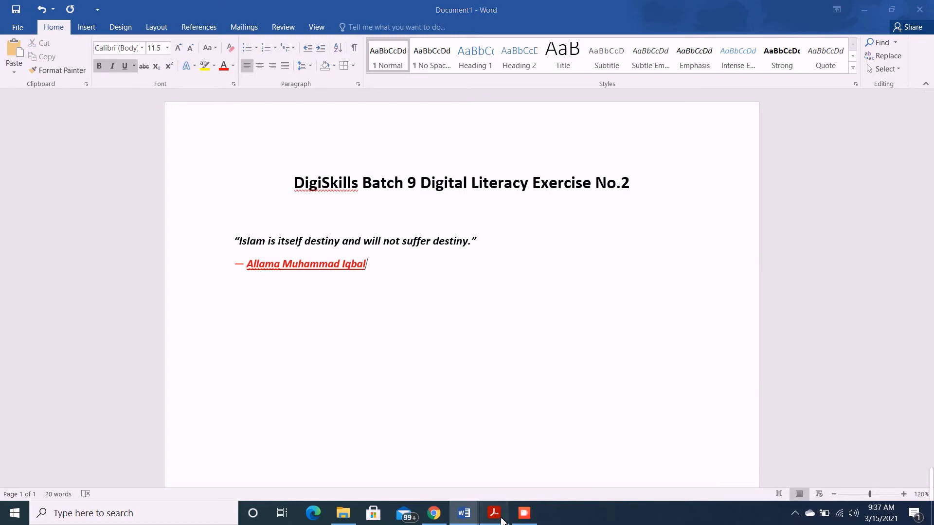
{"action": "left_click", "coordinate": [284, 339]}
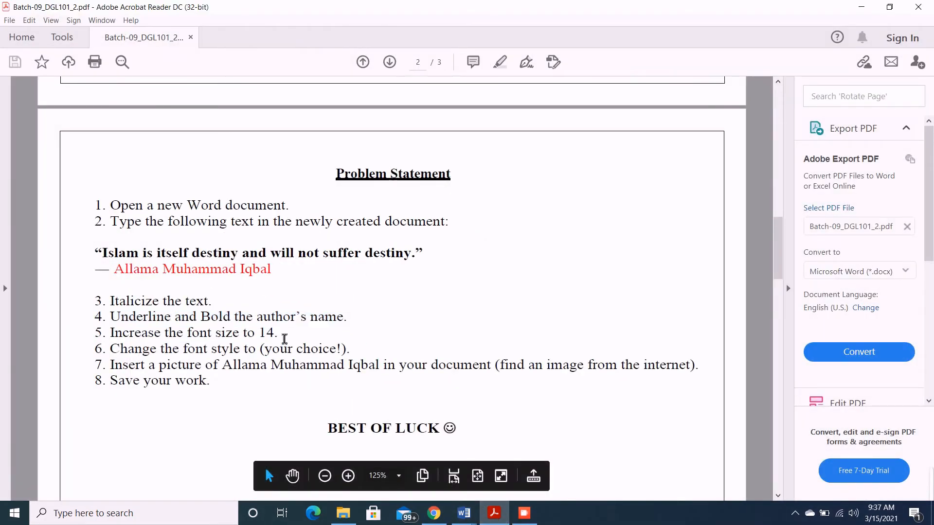
{"action": "left_click_drag", "start_coordinate": [284, 339], "coordinate": [143, 338]}
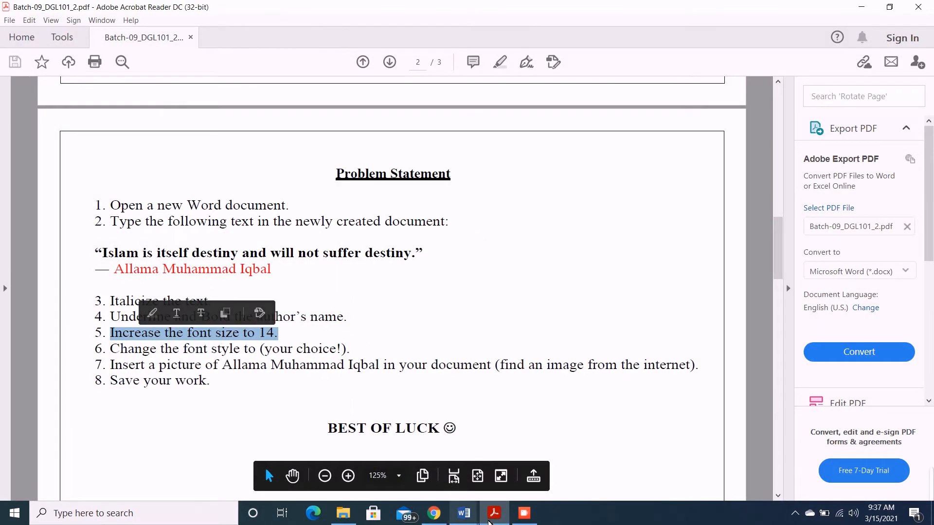
{"action": "left_click", "coordinate": [464, 513]}
{"action": "left_click_drag", "start_coordinate": [372, 267], "coordinate": [235, 230]}
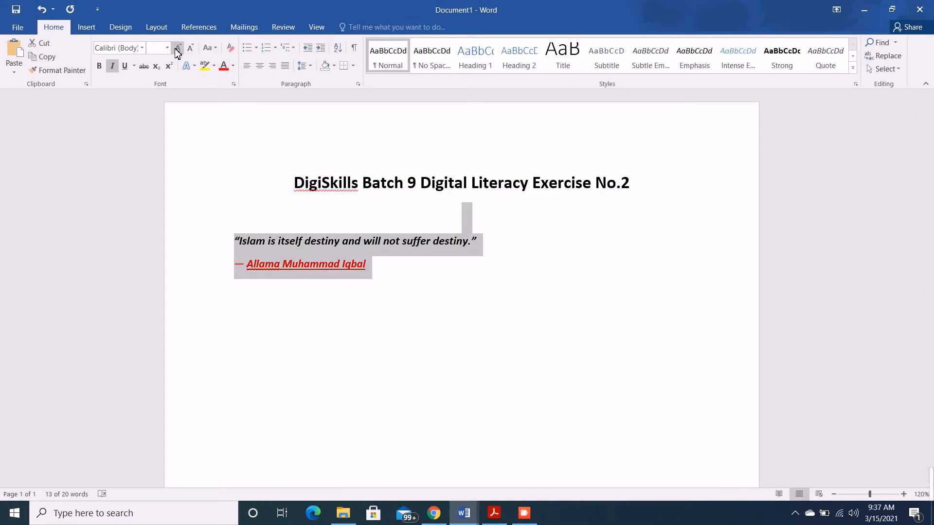
{"action": "left_click", "coordinate": [155, 48]}
{"action": "type", "text": "14"}
{"action": "key", "text": "Return"}
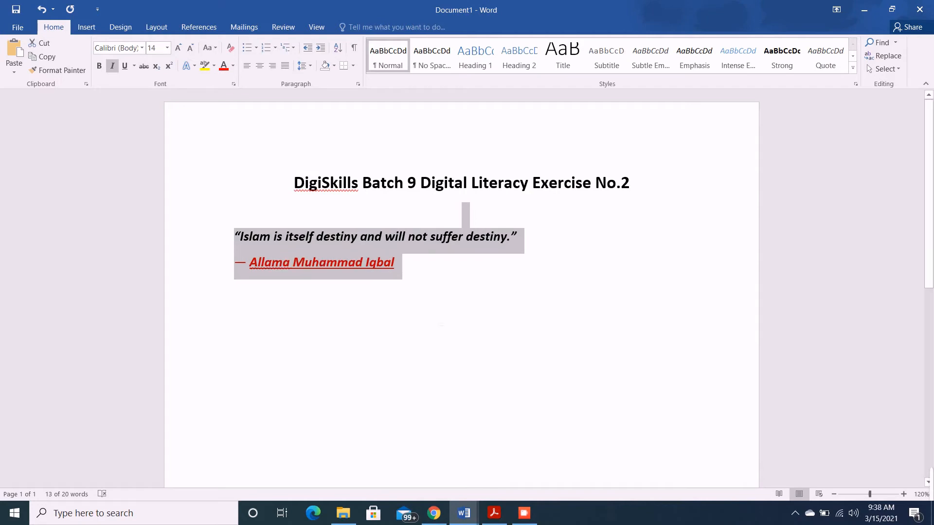
Mark instruction 6 in the exercise PDF, and change the font of the quote and author line in Word to Algerian
{"action": "left_click", "coordinate": [494, 514]}
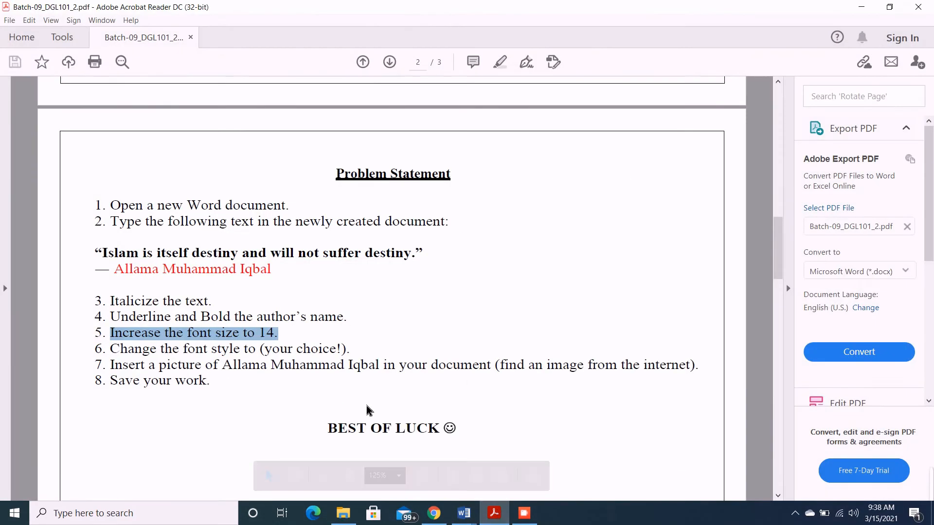
{"action": "left_click_drag", "start_coordinate": [351, 349], "coordinate": [111, 350]}
{"action": "left_click", "coordinate": [501, 523]}
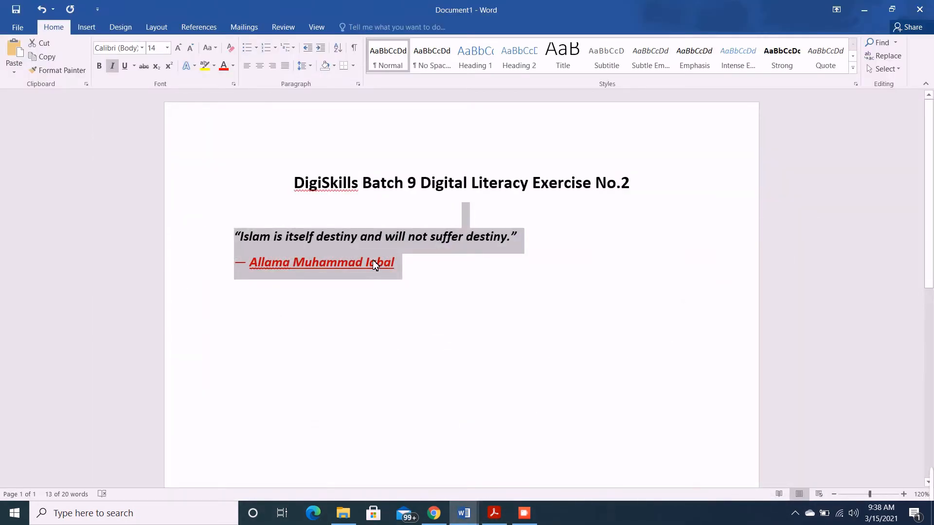
{"action": "left_click_drag", "start_coordinate": [373, 260], "coordinate": [234, 241]}
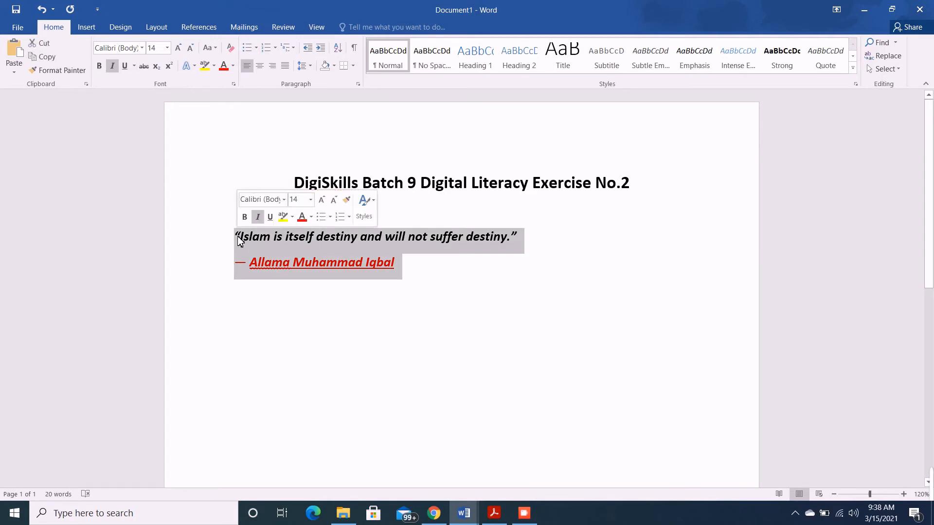
{"action": "left_click", "coordinate": [142, 48]}
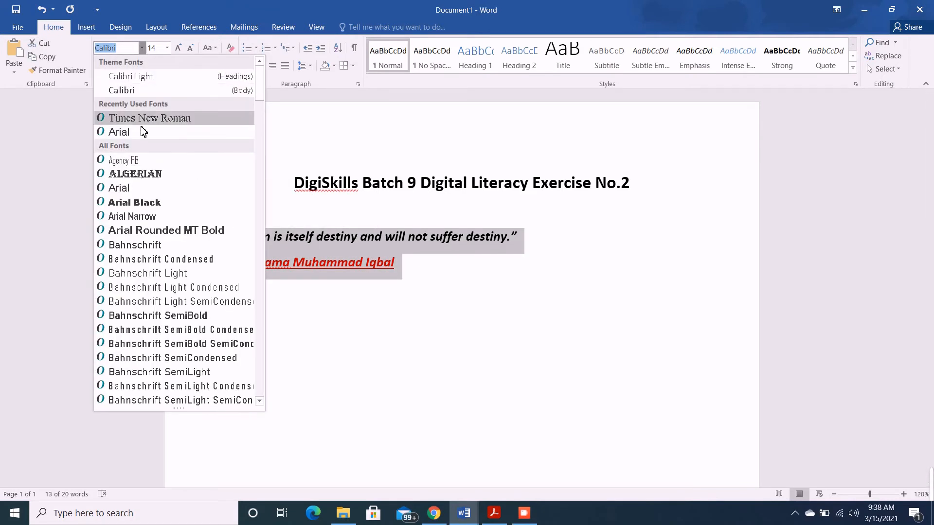
{"action": "left_click", "coordinate": [142, 178]}
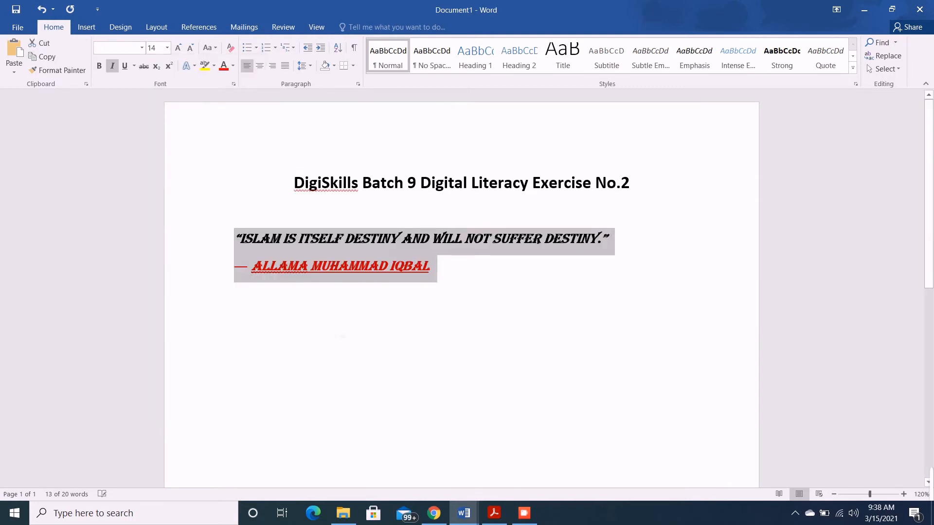
Mark instruction 7 in the exercise PDF, and search Google Images in Chrome for "Allama Iqbal"
{"action": "left_click", "coordinate": [494, 513]}
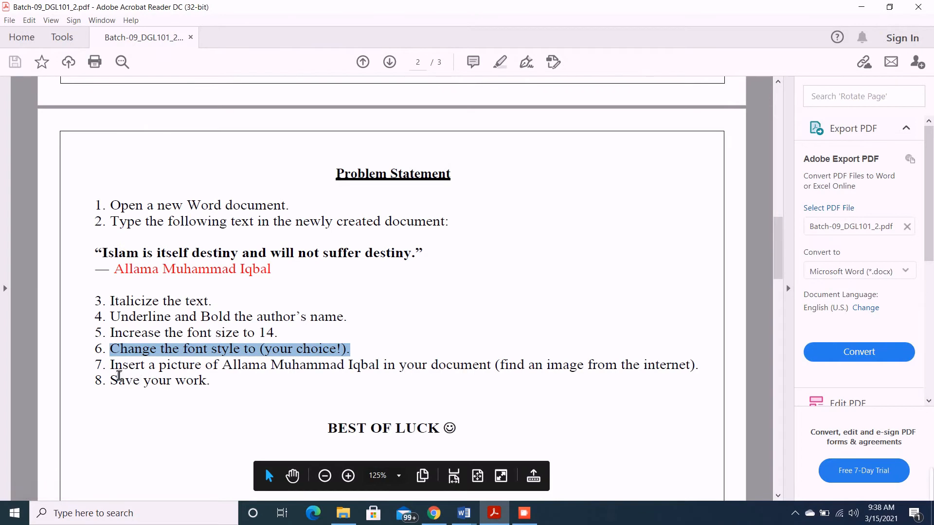
{"action": "left_click_drag", "start_coordinate": [114, 371], "coordinate": [500, 367]}
{"action": "left_click", "coordinate": [434, 513]}
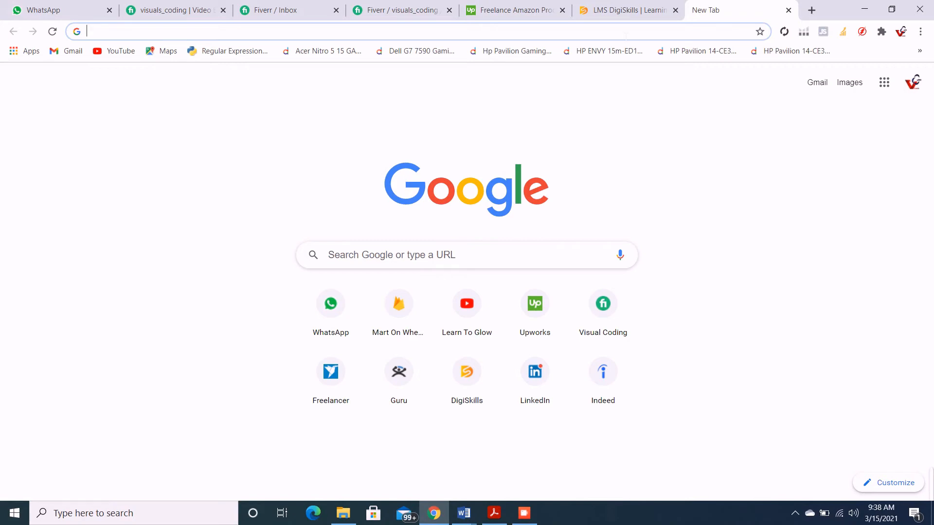
{"action": "type", "text": "Allam"}
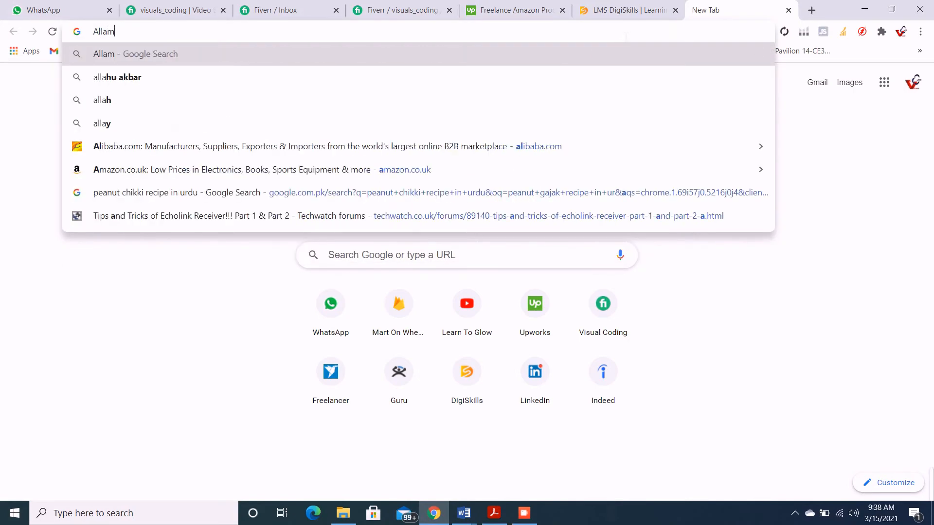
{"action": "type", "text": "a Iqbal"}
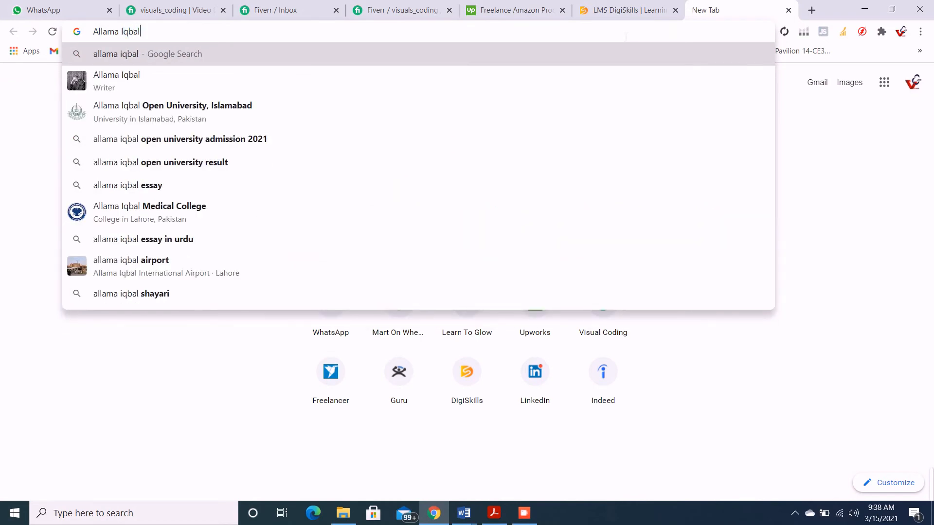
{"action": "key", "text": "Return"}
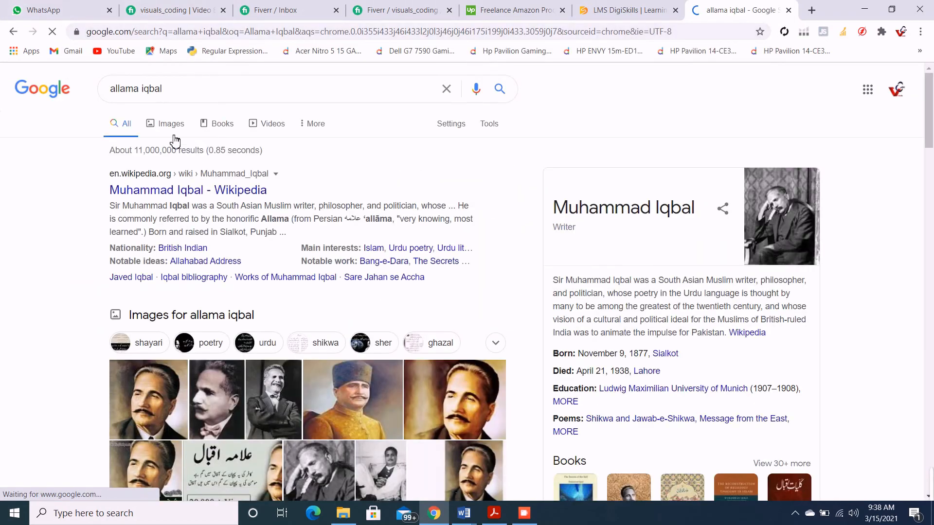
{"action": "left_click", "coordinate": [171, 126]}
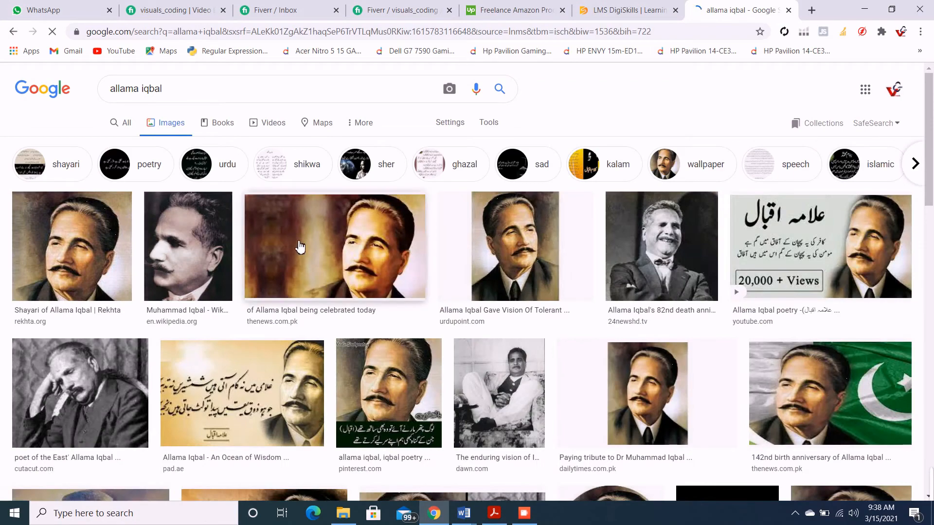
{"action": "right_click", "coordinate": [98, 251]}
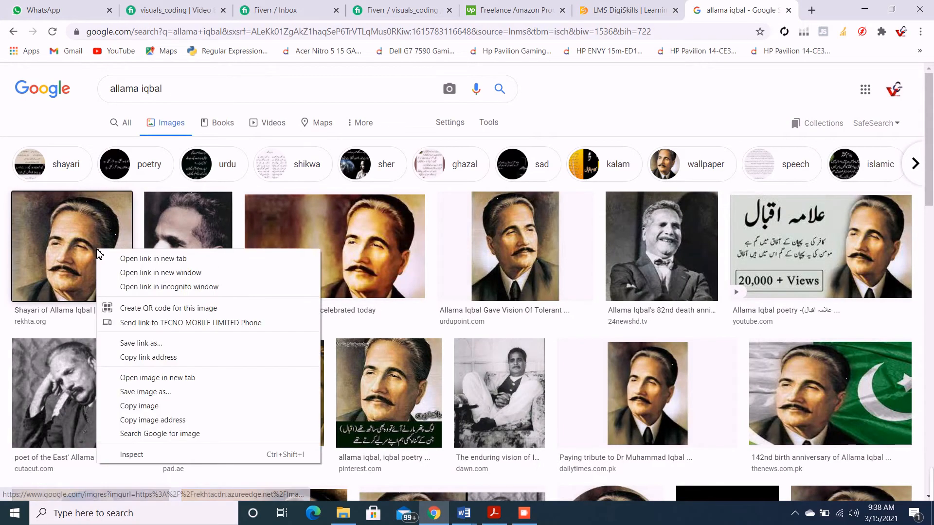
{"action": "left_click", "coordinate": [161, 346]}
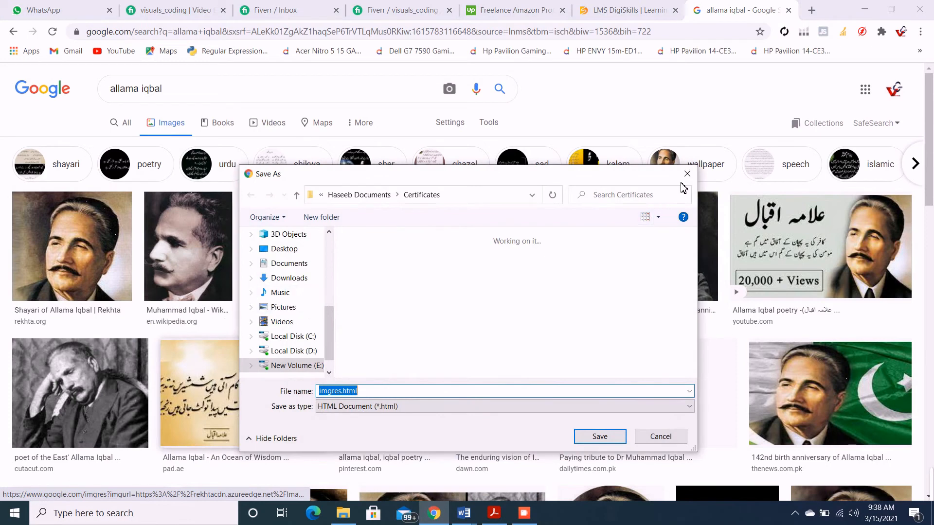
{"action": "left_click", "coordinate": [687, 173]}
Save the first Allama Iqbal portrait in the image results to the Desktop under the name "Allama Iqbal"
{"action": "right_click", "coordinate": [78, 243]}
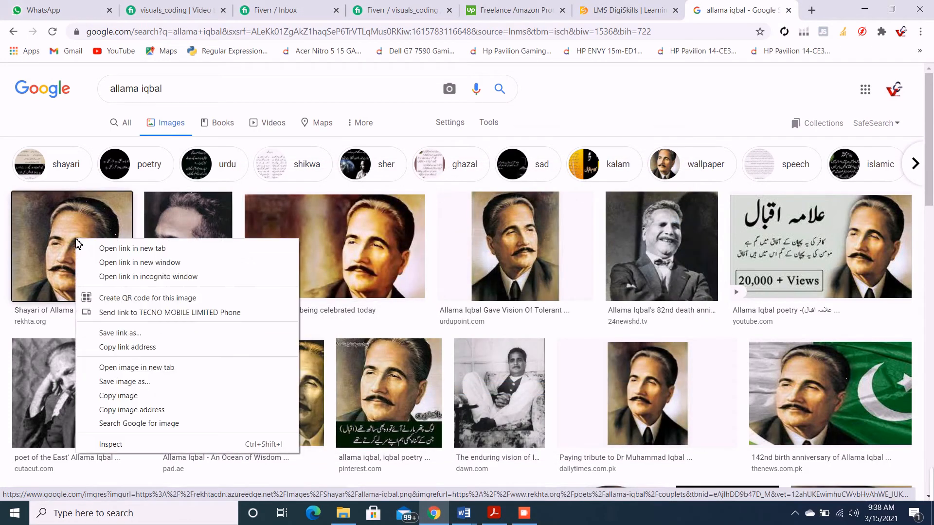
{"action": "left_click", "coordinate": [117, 382]}
{"action": "type", "text": "Al"}
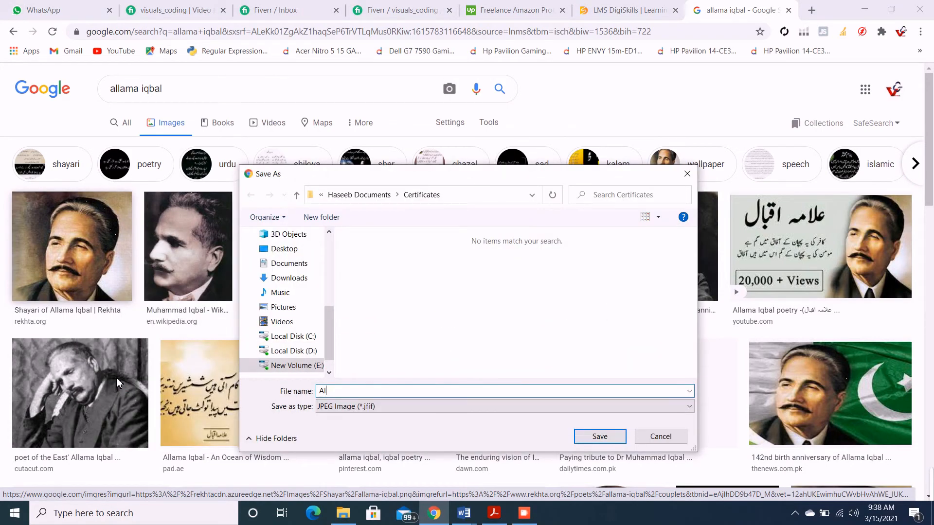
{"action": "type", "text": "lama Iqbal"}
{"action": "left_click", "coordinate": [288, 250]}
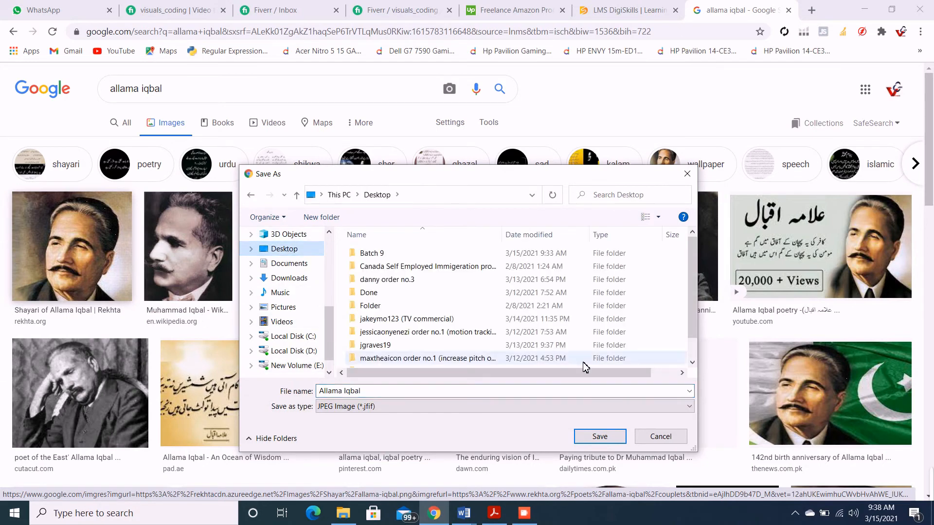
{"action": "left_click", "coordinate": [601, 438]}
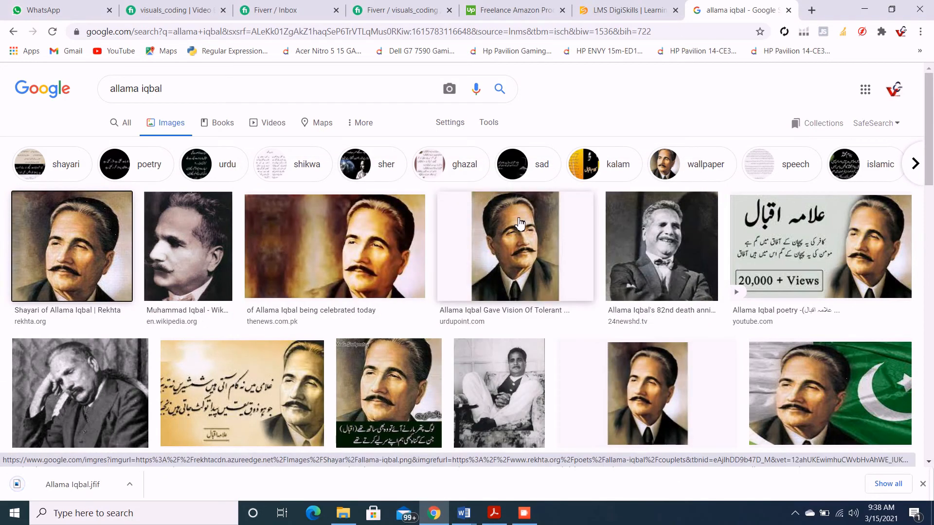
Try to insert the Allama Iqbal picture from the desktop into Document1 while the quote is selected, and undo the insertion
{"action": "mouse_move", "coordinate": [474, 516]}
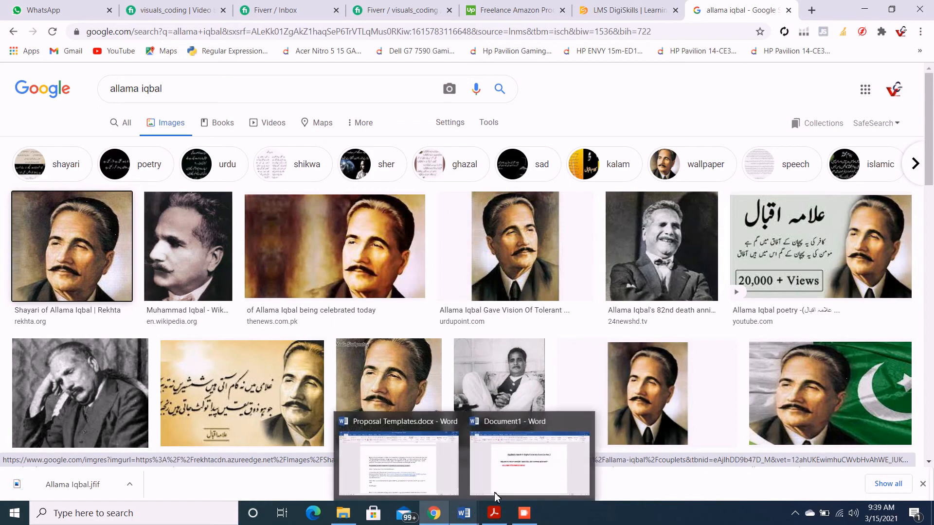
{"action": "left_click", "coordinate": [525, 472]}
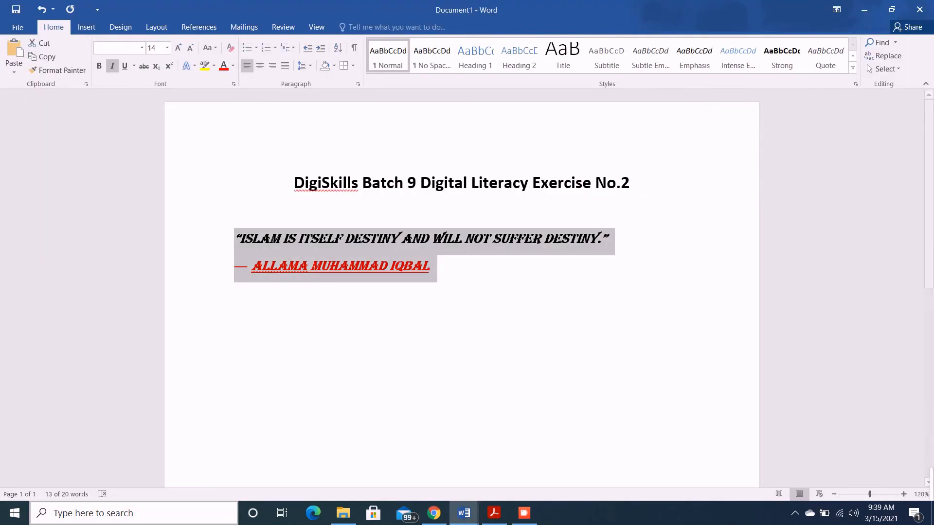
{"action": "left_click", "coordinate": [494, 514]}
{"action": "left_click", "coordinate": [495, 517]}
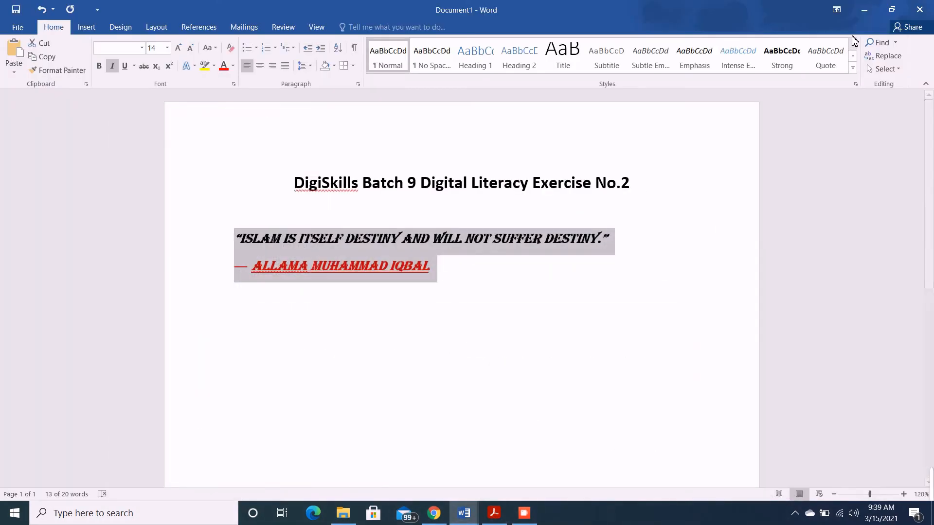
{"action": "left_click", "coordinate": [862, 6]}
{"action": "left_click", "coordinate": [860, 6]}
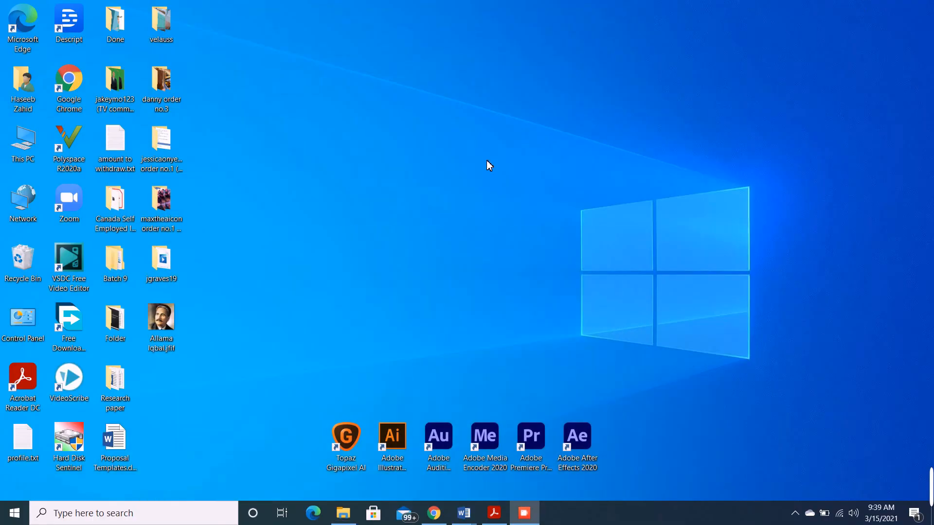
{"action": "left_click_drag", "start_coordinate": [157, 317], "coordinate": [507, 456]}
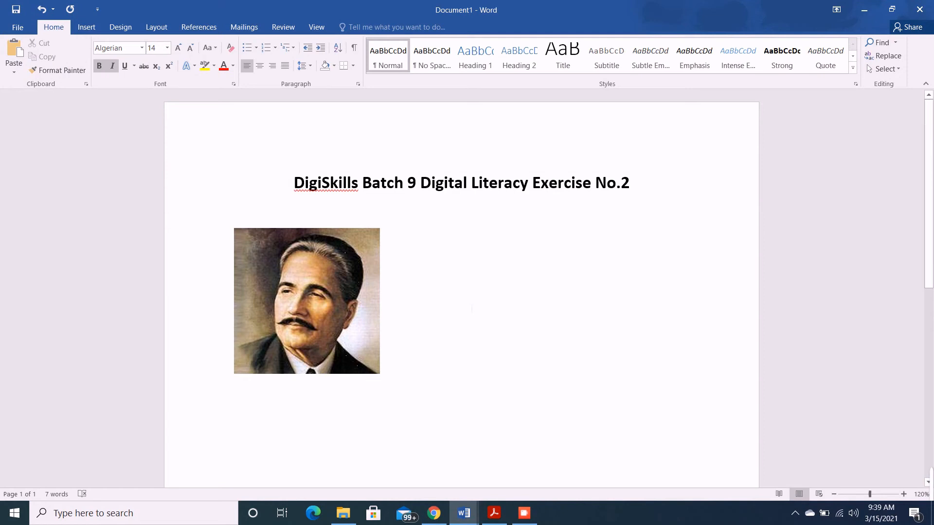
{"action": "key", "text": "ctrl+z"}
Add two new lines below the author line in Document1 and close the Proposal Templates.docx document
{"action": "left_click", "coordinate": [460, 266]}
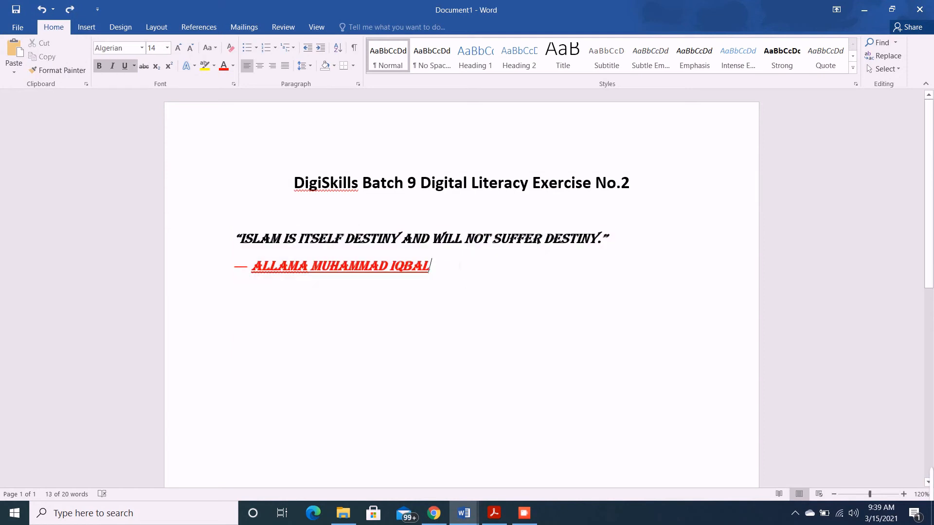
{"action": "key", "text": "Return"}
{"action": "key", "text": "Return"}
{"action": "mouse_move", "coordinate": [463, 514]}
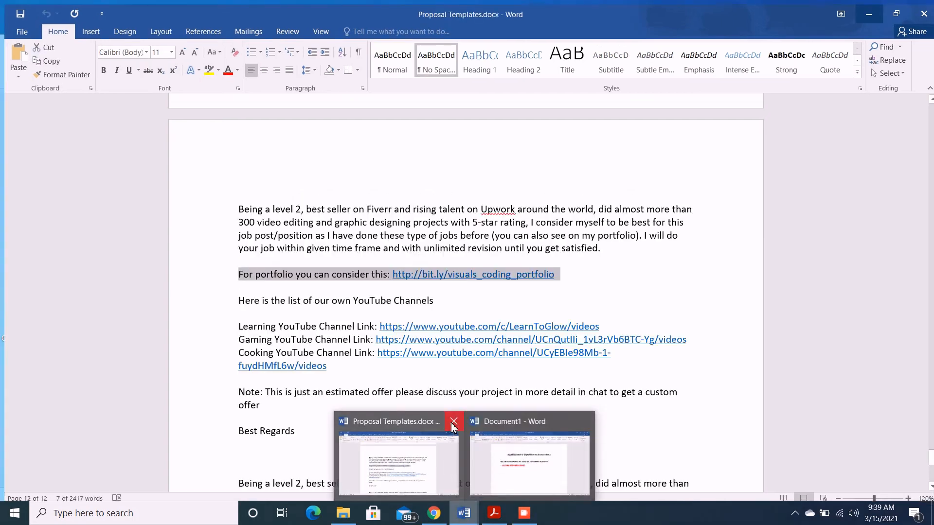
{"action": "left_click", "coordinate": [453, 422]}
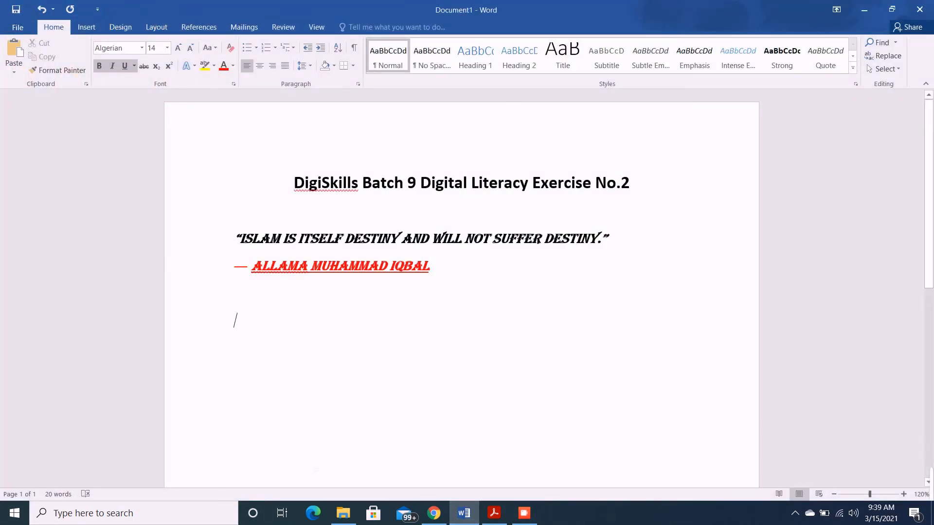
Insert the Allama Iqbal picture from the desktop below the author line of Document1 and centre it
{"action": "left_click", "coordinate": [465, 514]}
{"action": "left_click_drag", "start_coordinate": [161, 321], "coordinate": [369, 447]}
{"action": "left_click_drag", "start_coordinate": [287, 343], "coordinate": [299, 346]}
{"action": "left_click", "coordinate": [342, 357]}
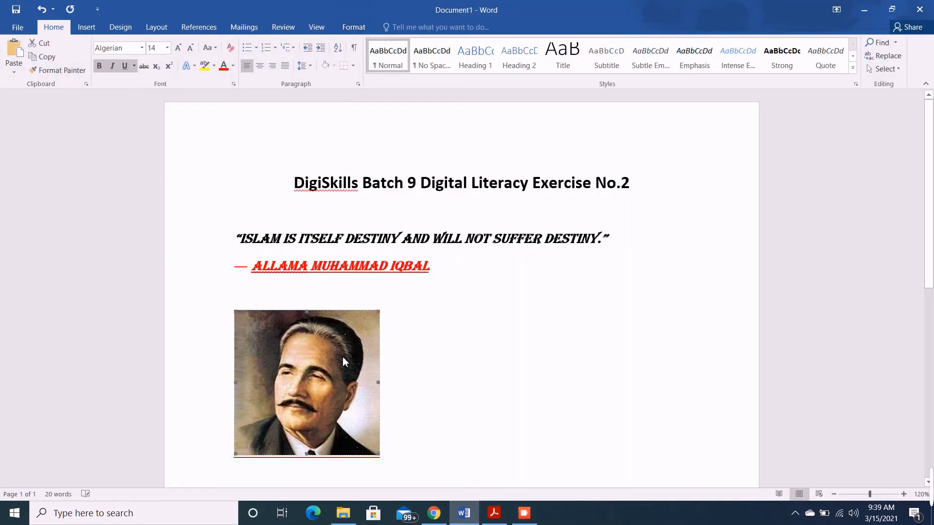
{"action": "left_click", "coordinate": [260, 69]}
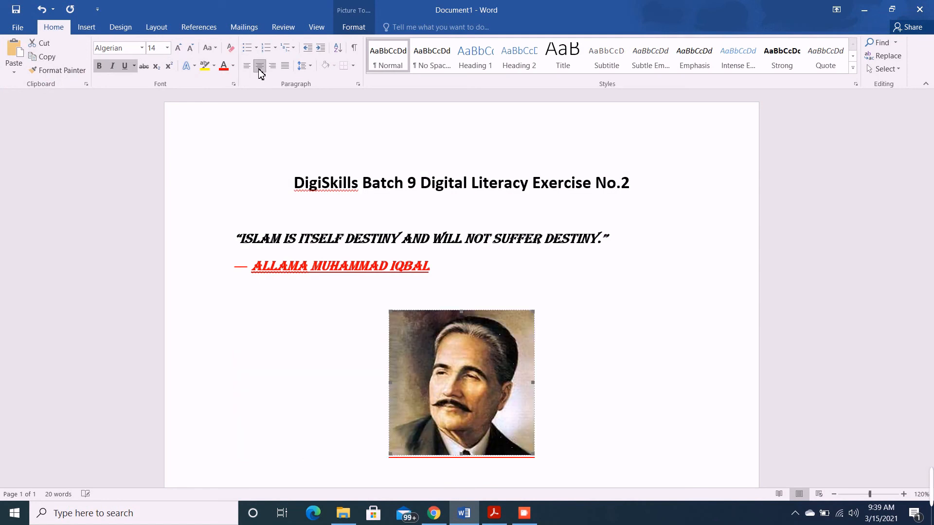
{"action": "scroll", "coordinate": [302, 316], "scroll_direction": "down", "scroll_amount": 2}
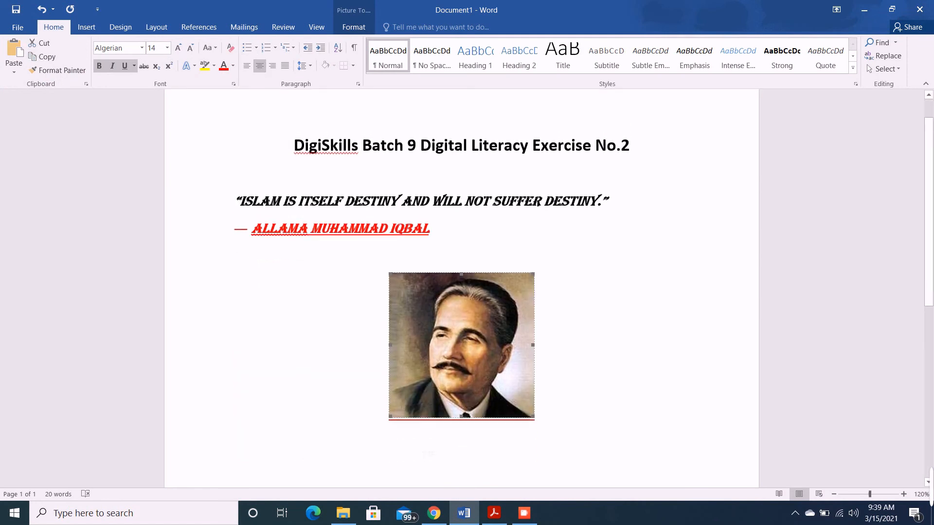
Save the document to the Desktop as a Word document named "DigiSkills Batch 9 Digital Literacy Exercise No 2 .docx"
{"action": "left_click", "coordinate": [8, 32]}
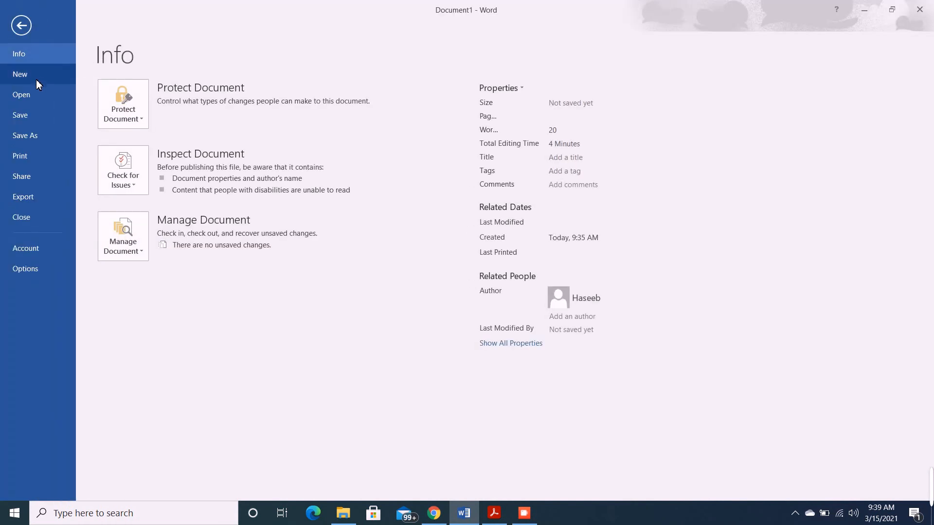
{"action": "left_click", "coordinate": [26, 137]}
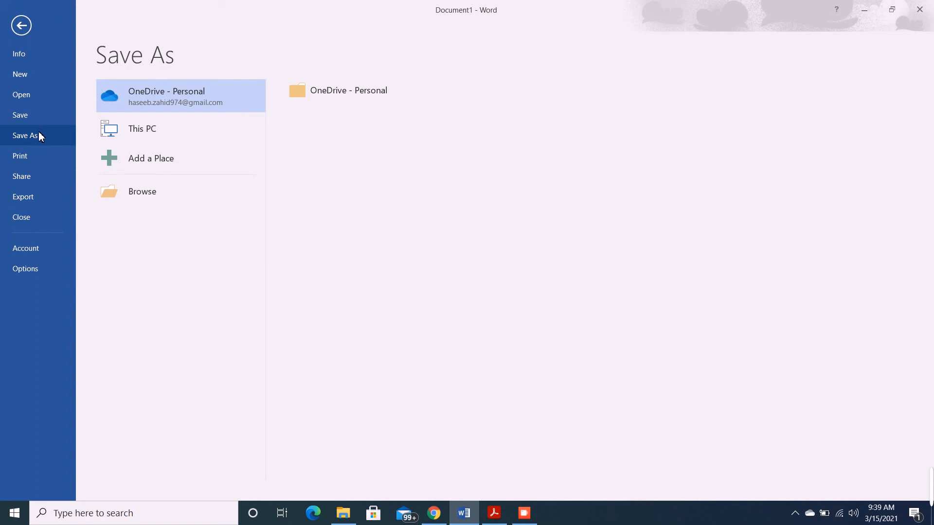
{"action": "left_click", "coordinate": [154, 131]}
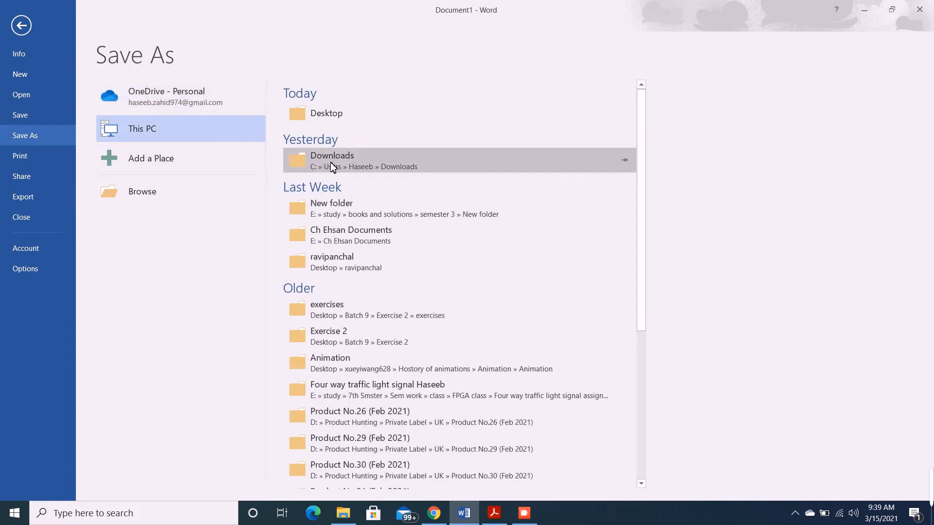
{"action": "left_click", "coordinate": [333, 117]}
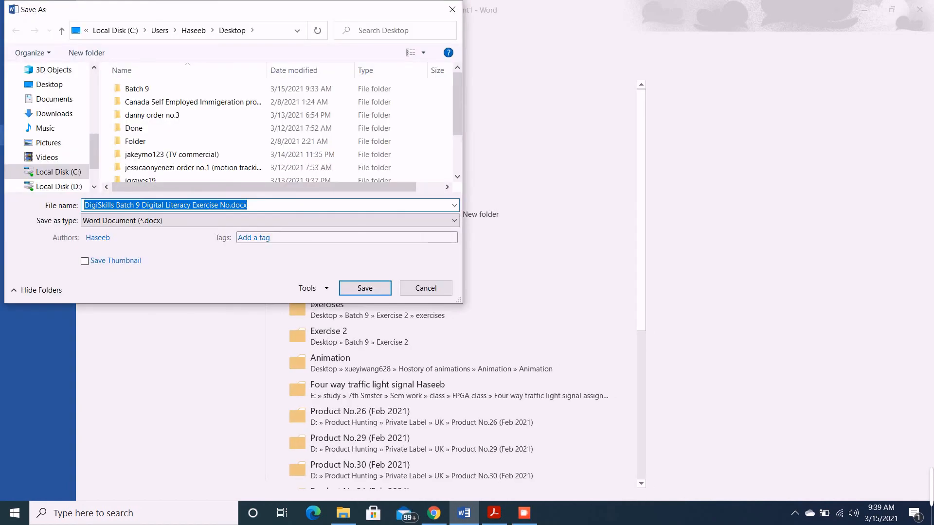
{"action": "left_click", "coordinate": [230, 204]}
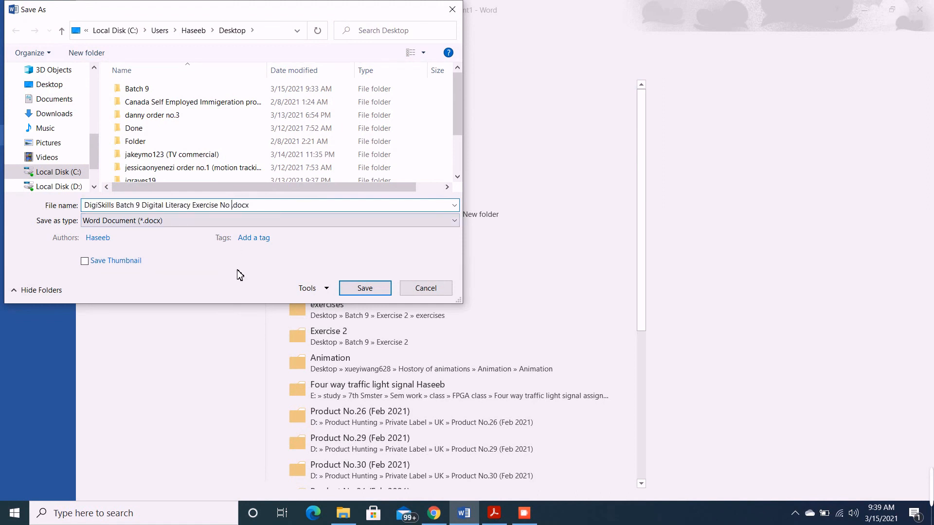
{"action": "type", "text": "2"}
{"action": "left_click", "coordinate": [364, 285]}
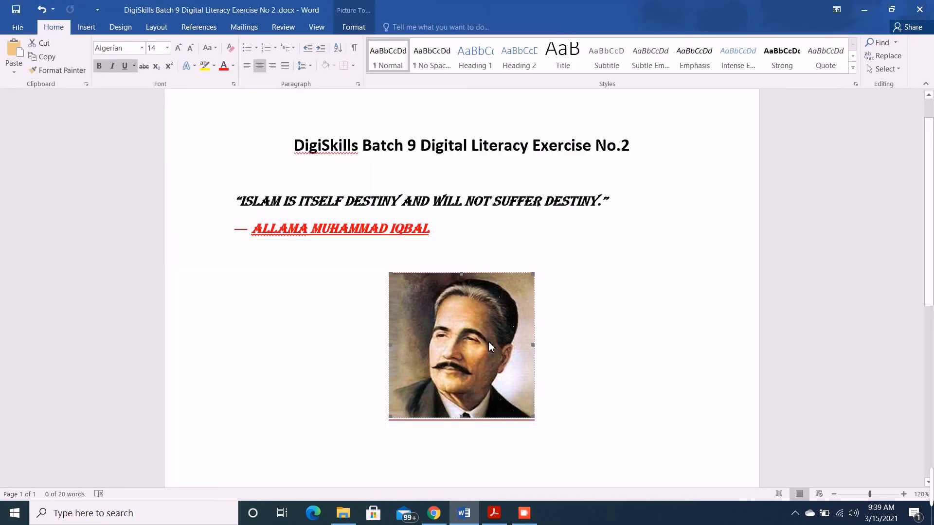